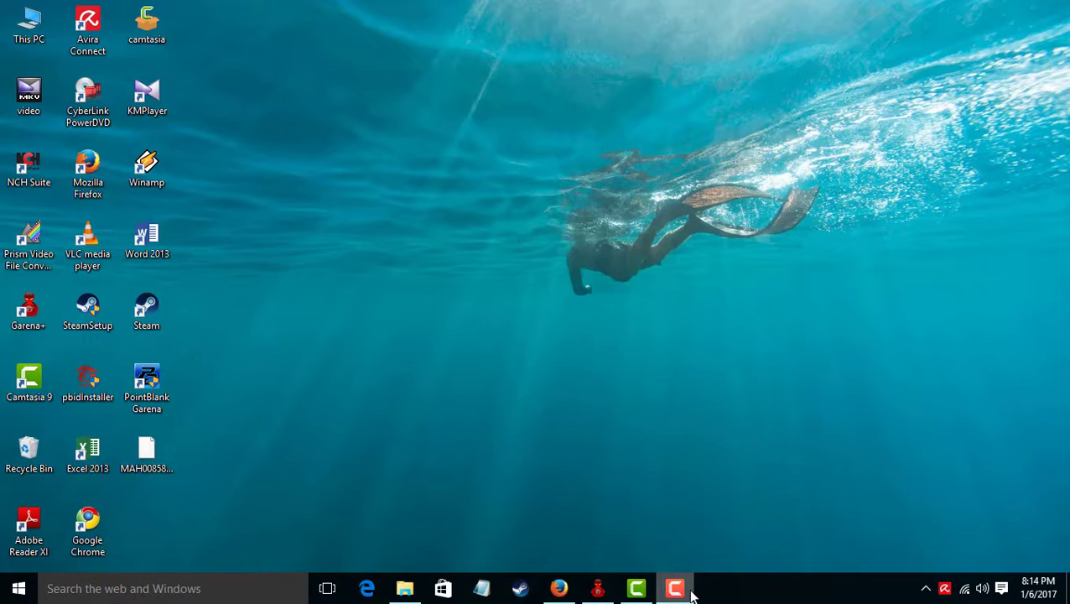
Launch Firefox and load google.co.id by entering 'google' in the address bar.
mouse_move(687, 594)
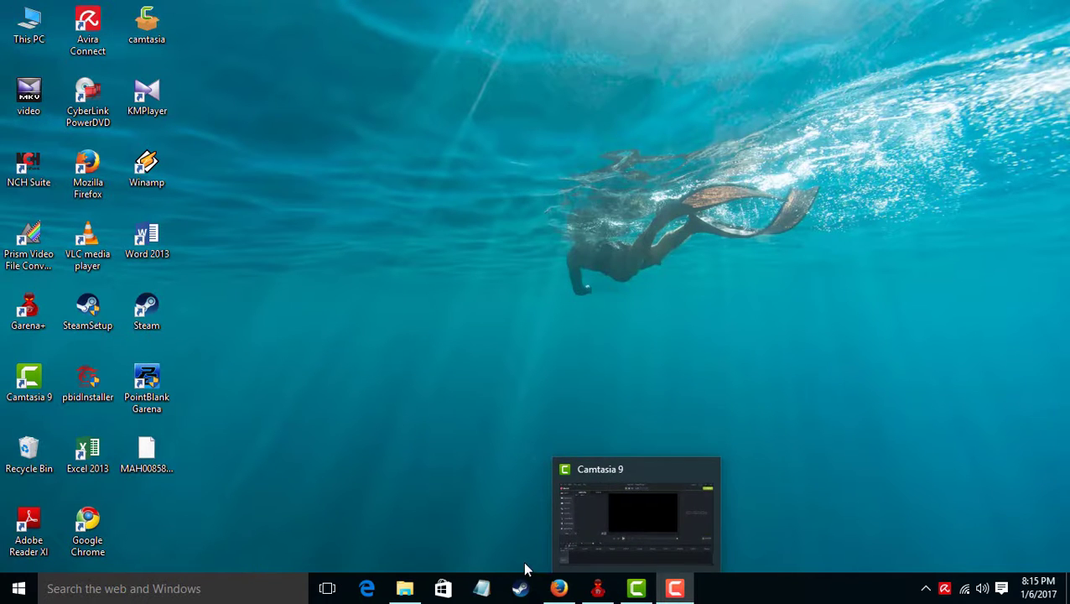
mouse_move(415, 593)
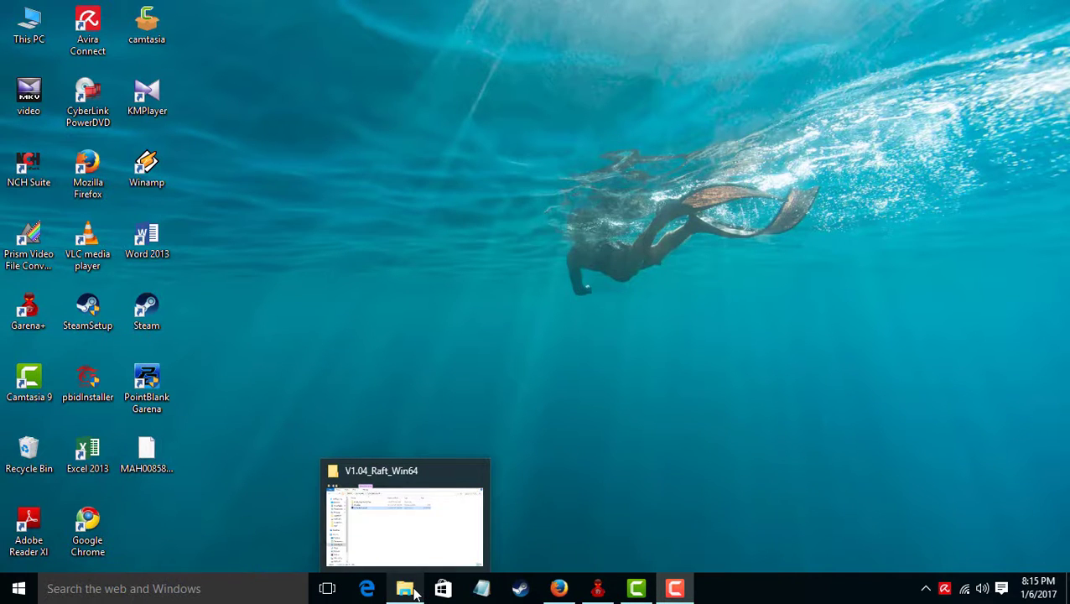
double_click(79, 183)
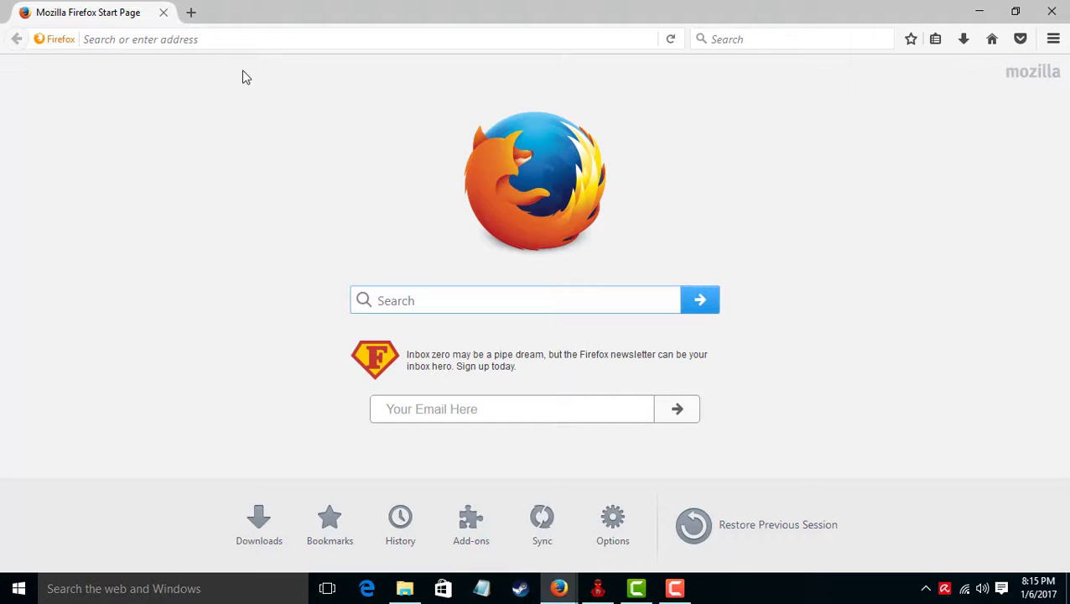
click(271, 37)
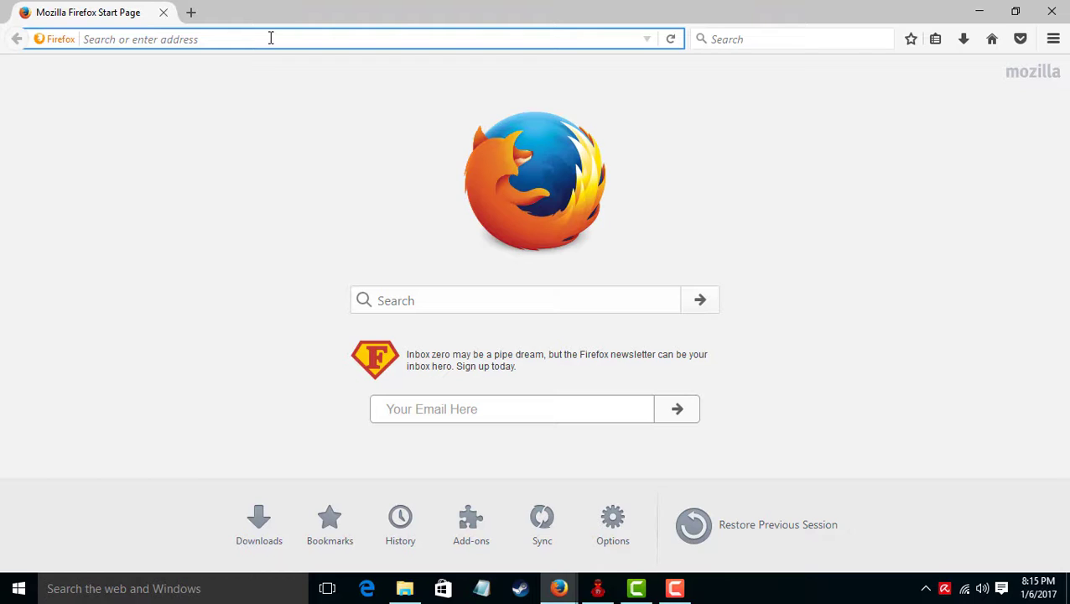
text(google.co.id/)
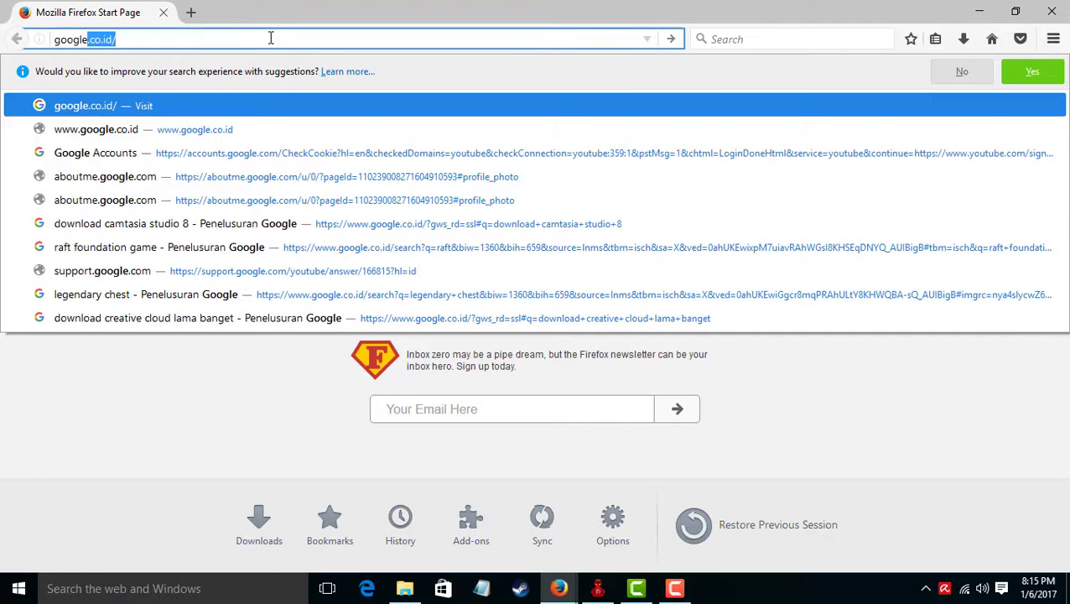
key(Return)
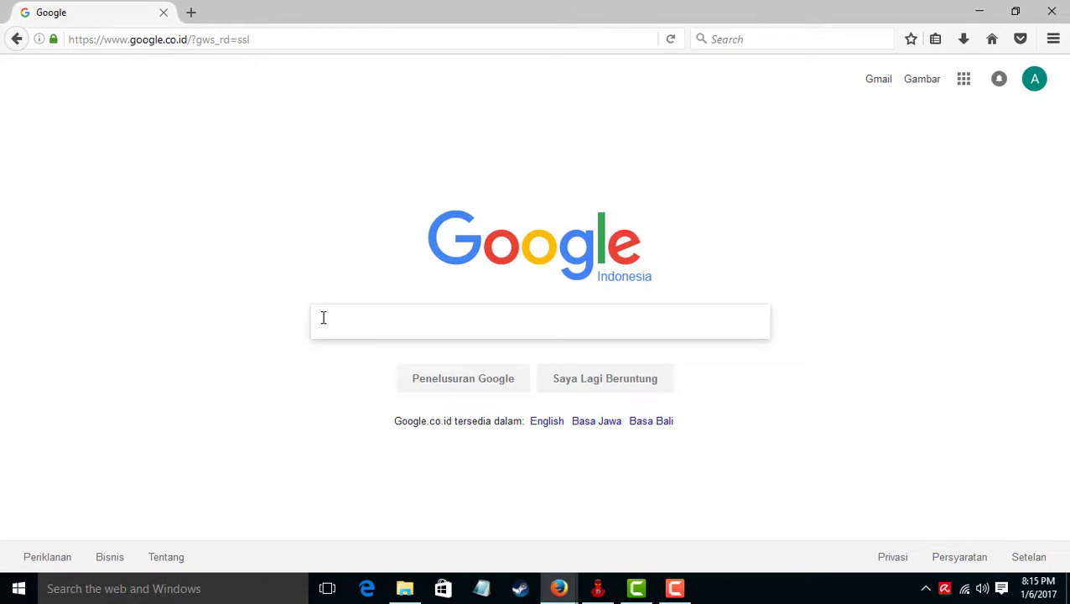
Search Google for 'raft download' and open the Raft by Raft Developer itch.io result.
text(raft )
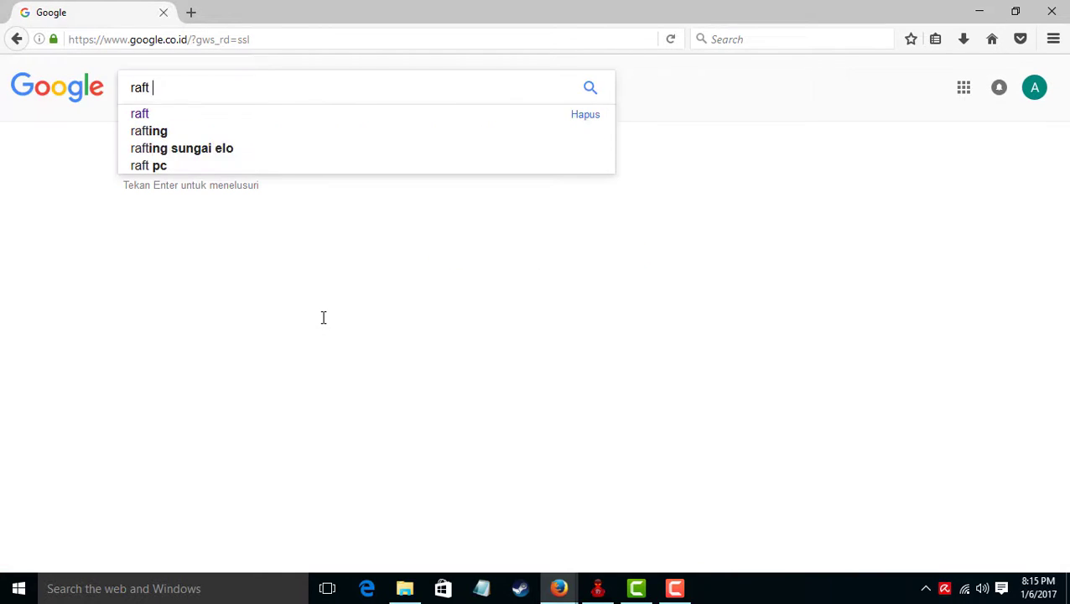
text(download)
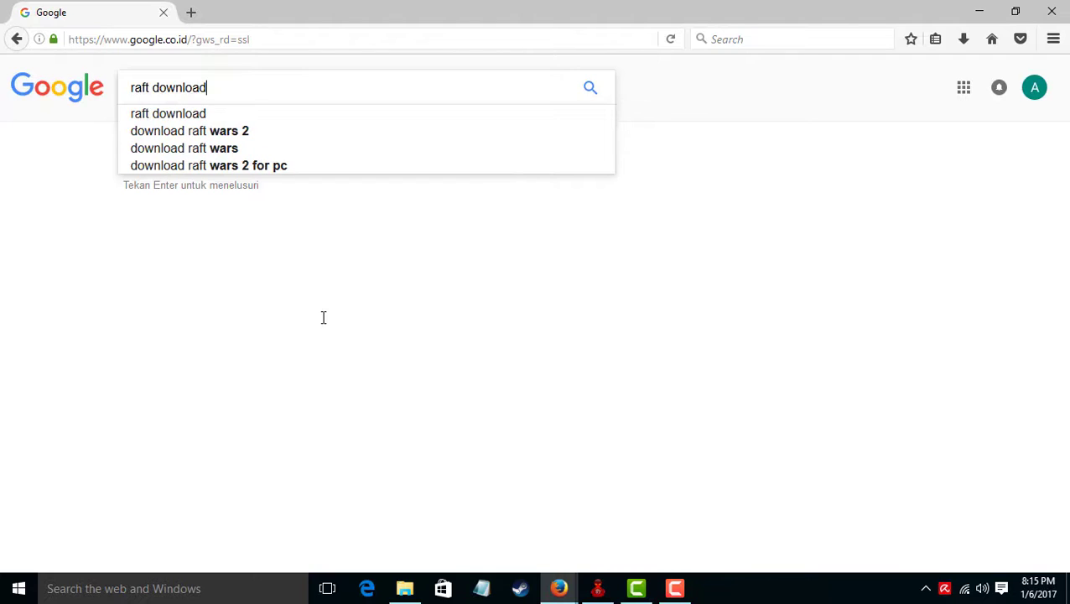
key(Return)
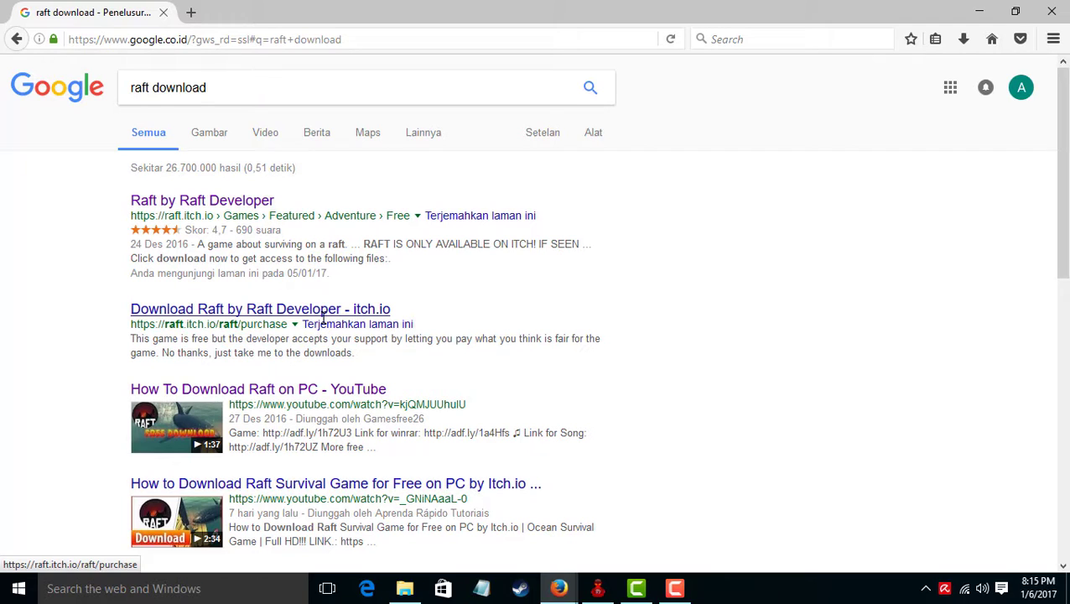
click(247, 200)
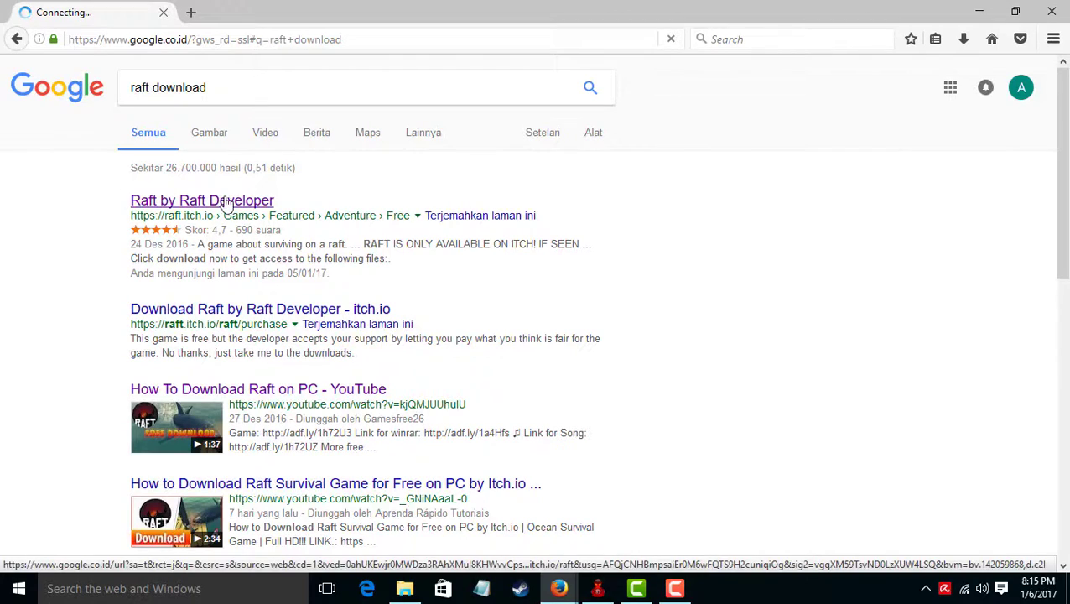
Scroll the Raft itch.io page down to its Download section.
scroll(495, 258, down, 5)
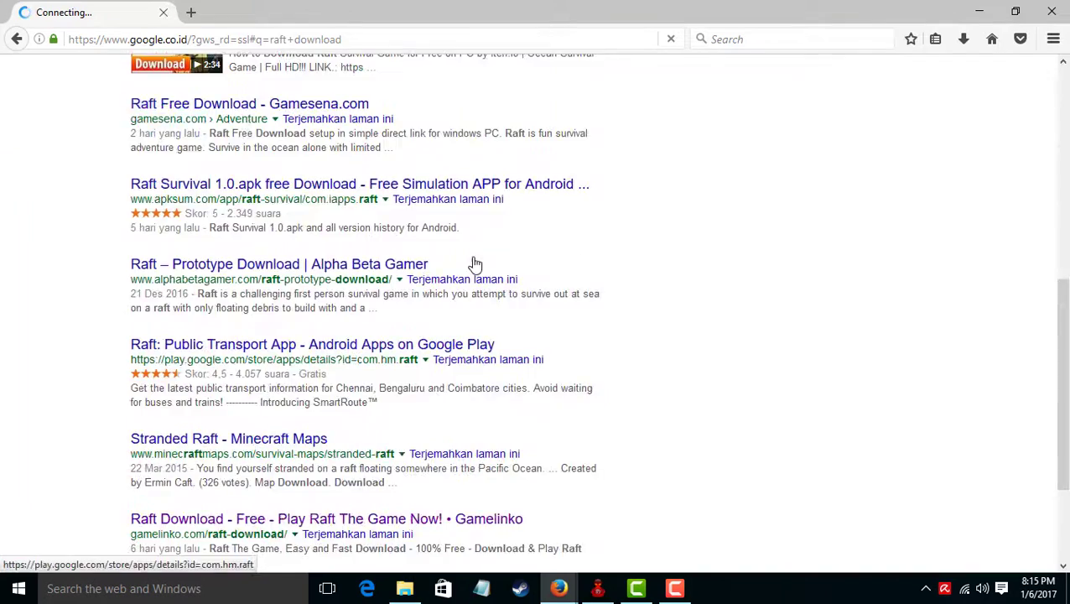
scroll(436, 252, up, 5)
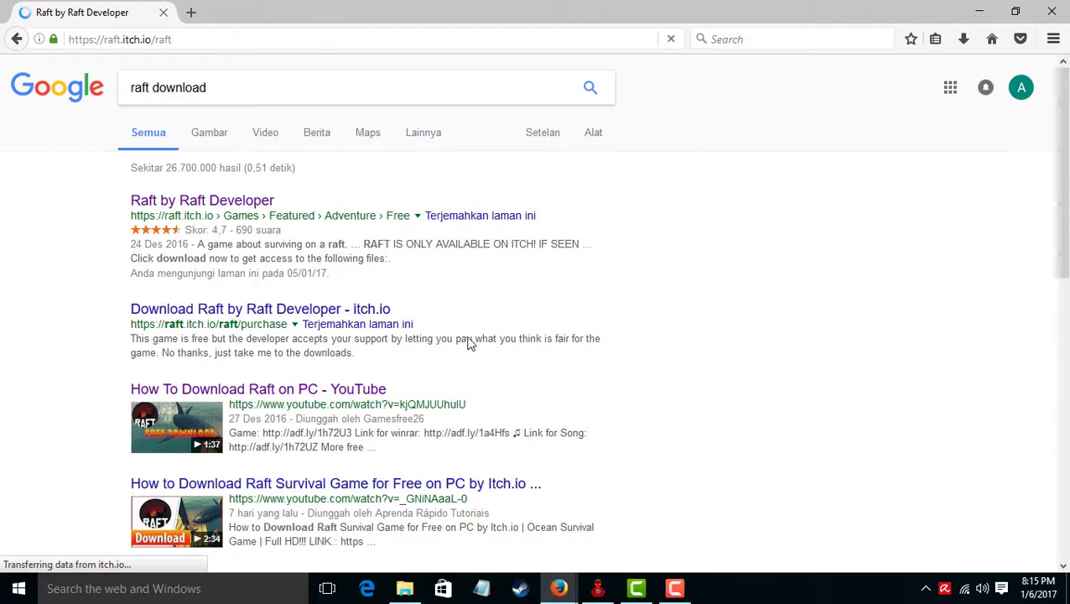
scroll(899, 471, down, 7)
scroll(370, 243, up, 7)
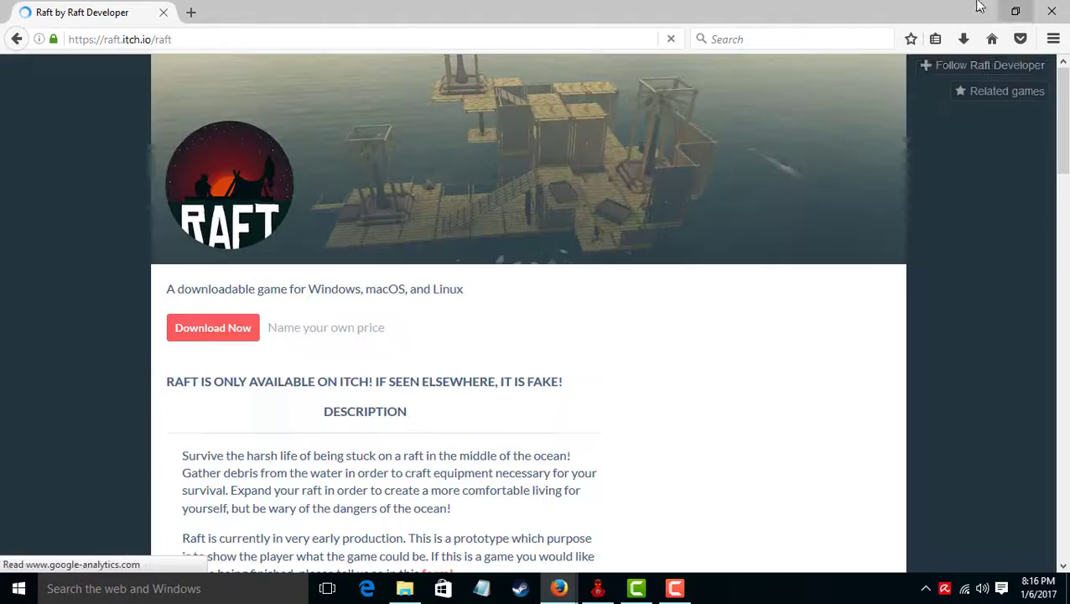
scroll(865, 370, down, 10)
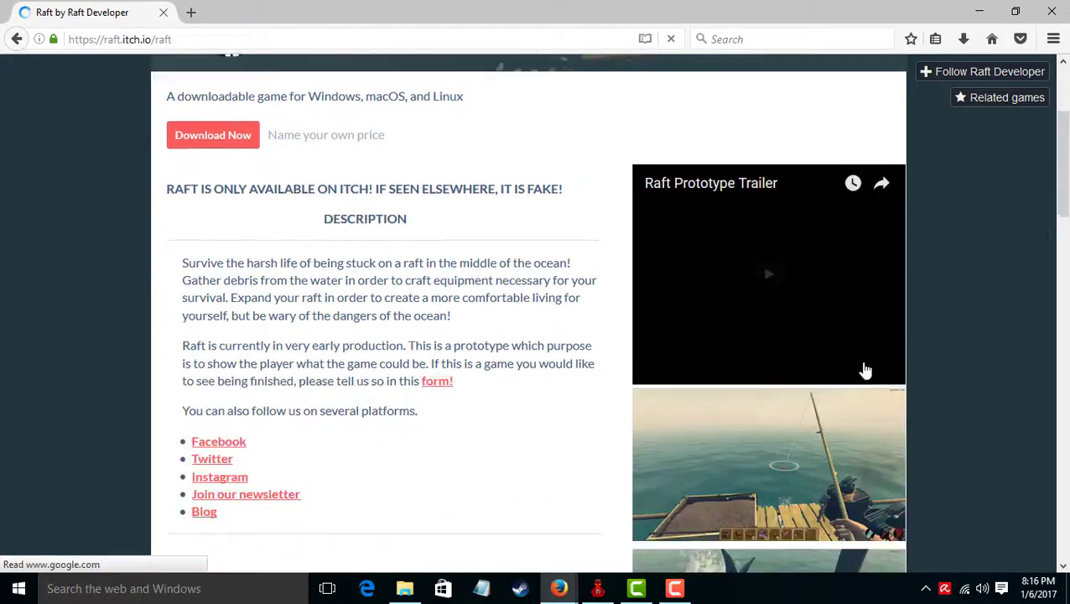
scroll(838, 386, down, 15)
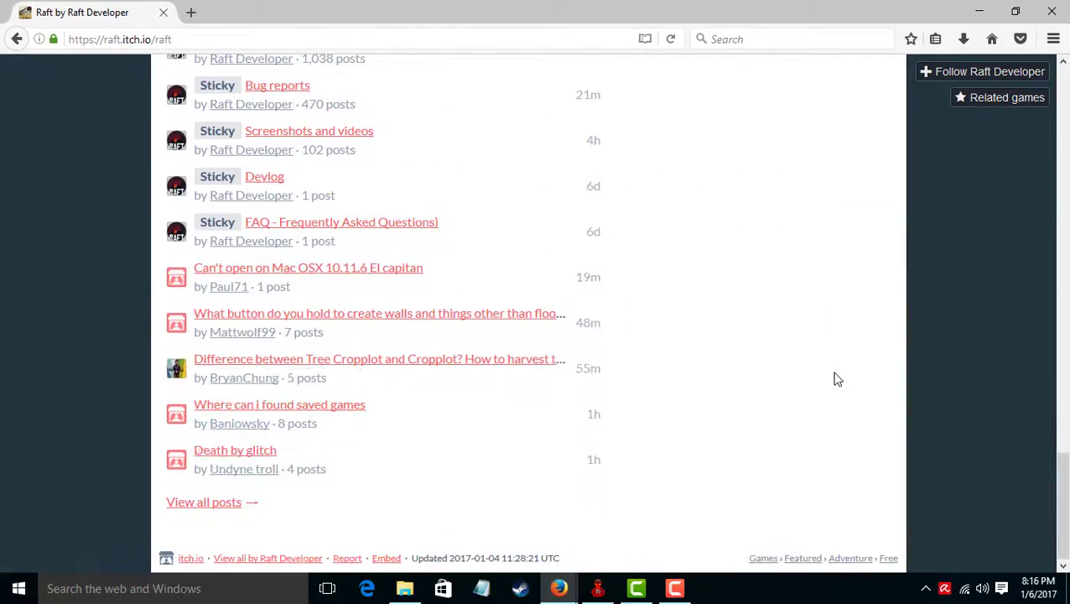
scroll(835, 379, up, 20)
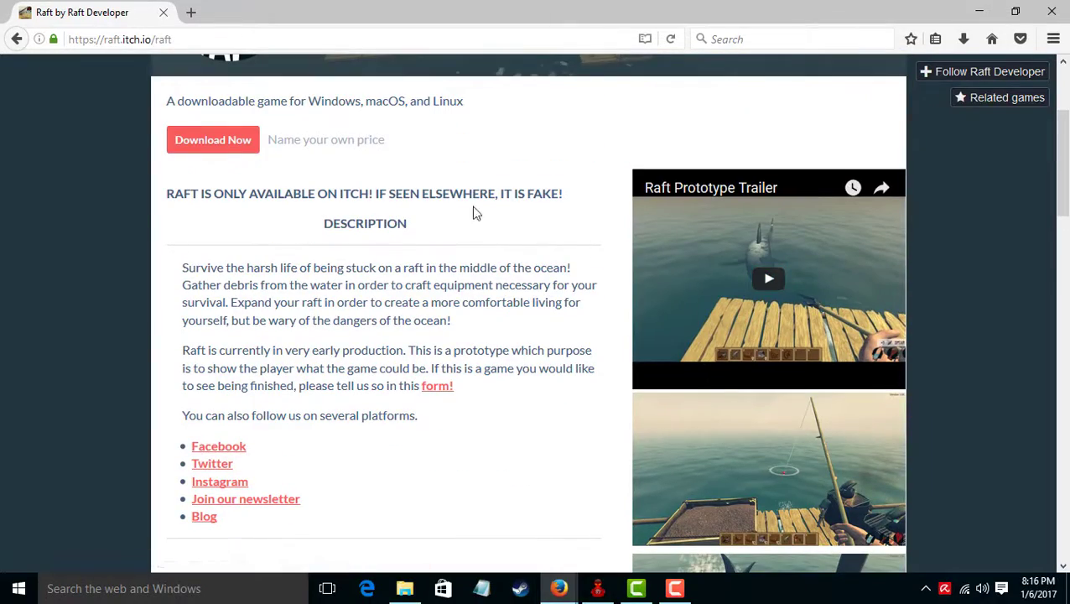
scroll(405, 288, down, 8)
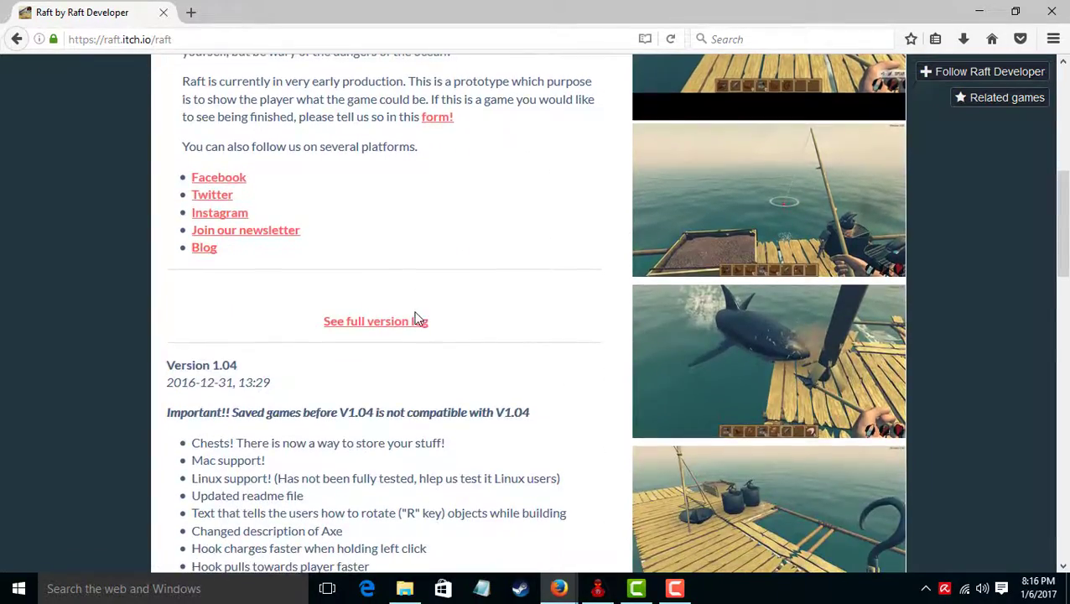
scroll(413, 319, down, 4)
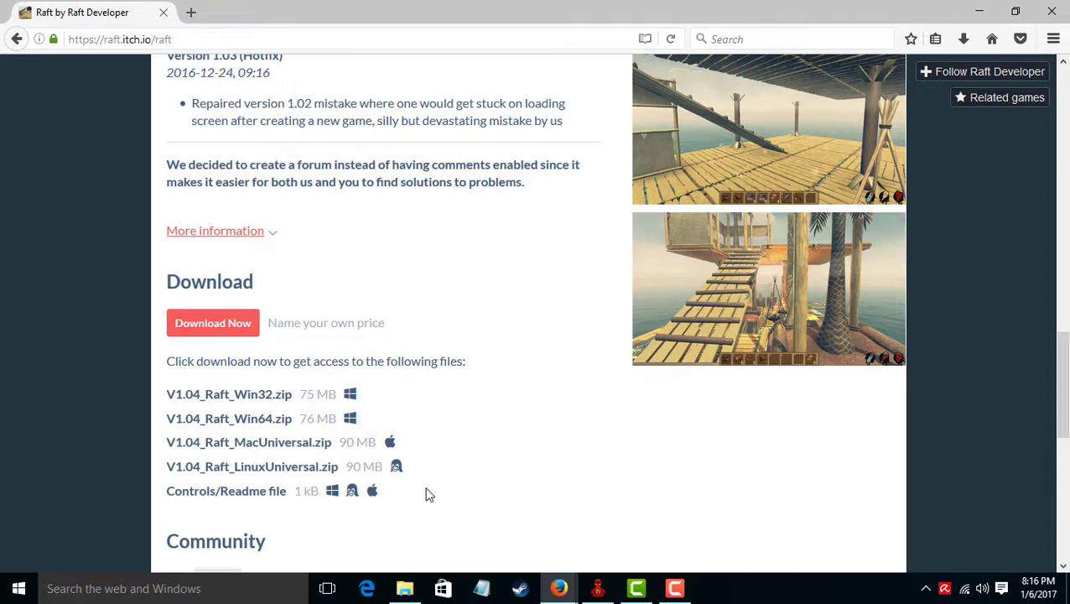
scroll(335, 401, up, 4)
Open Raft's Download dialog and lower the suggested $1.00 price to $0.00.
click(226, 504)
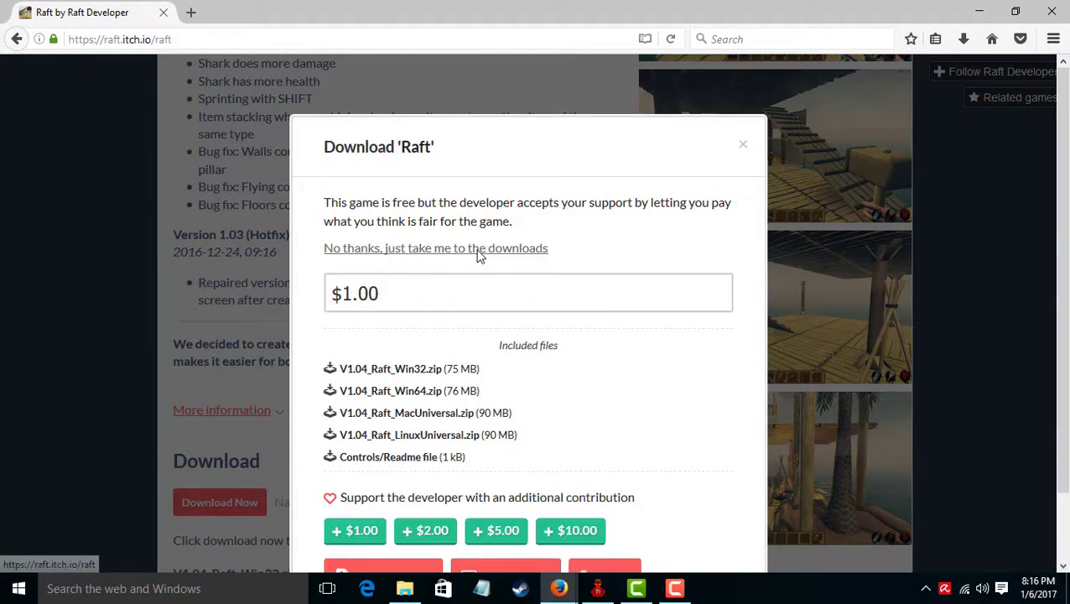
drag(480, 292, 321, 293)
click(431, 295)
key(BackSpace)
key(BackSpace)
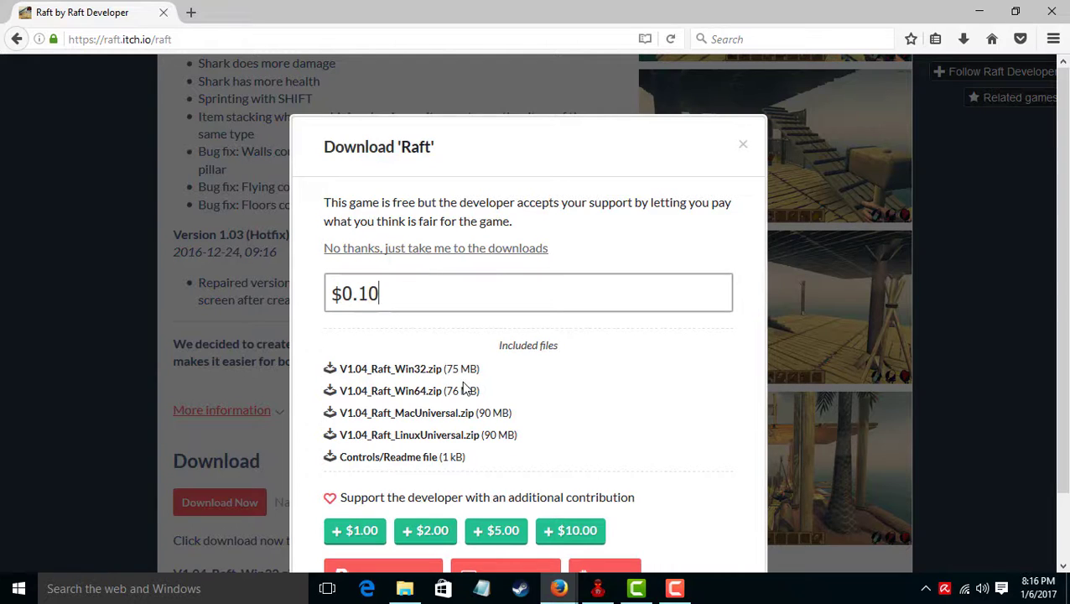
key(BackSpace)
Choose 'No thanks, just take me to the downloads'.
scroll(537, 342, down, 1)
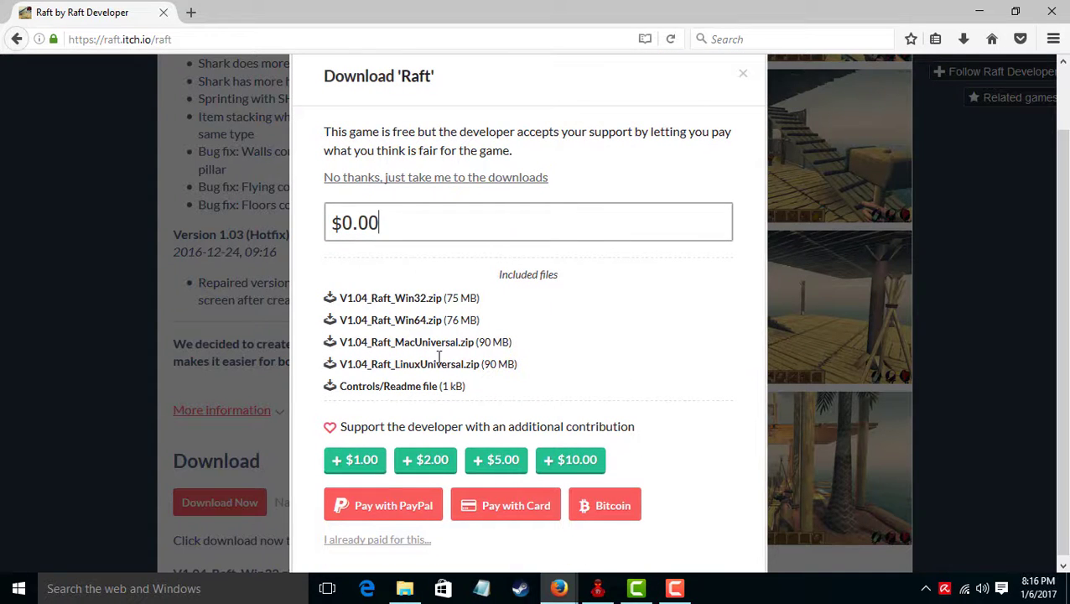
scroll(445, 352, up, 1)
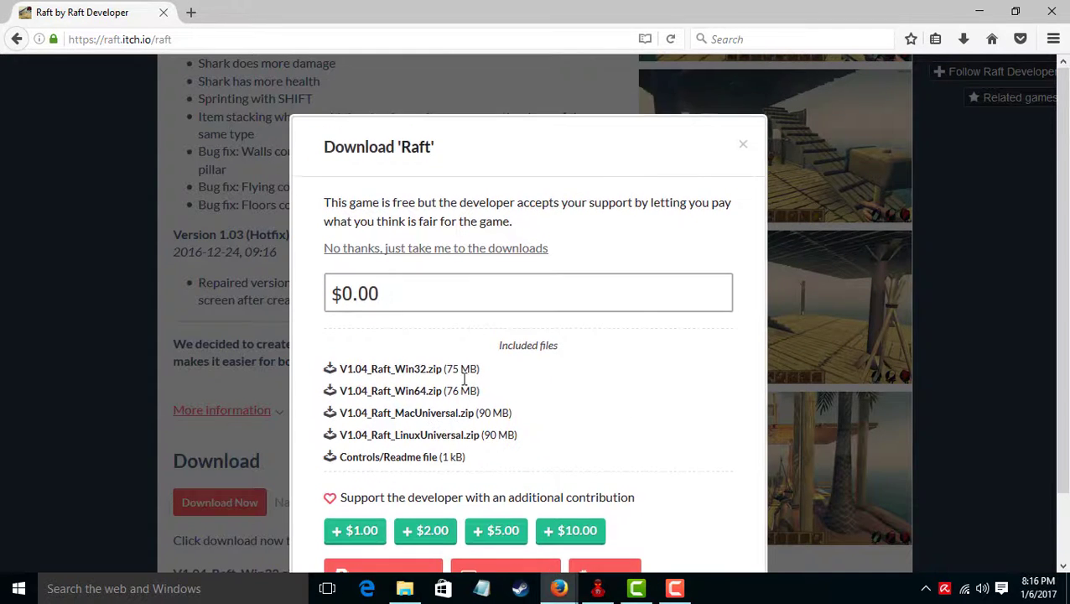
click(470, 255)
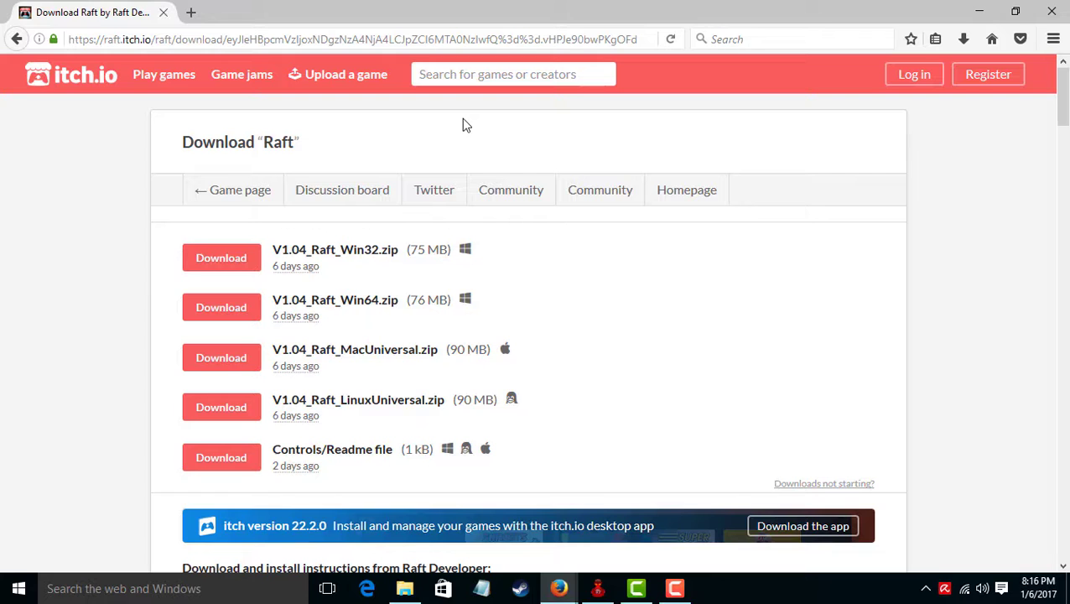
Scroll through the five-file list and three-step installation instructions, then back to the top.
scroll(474, 206, down, 4)
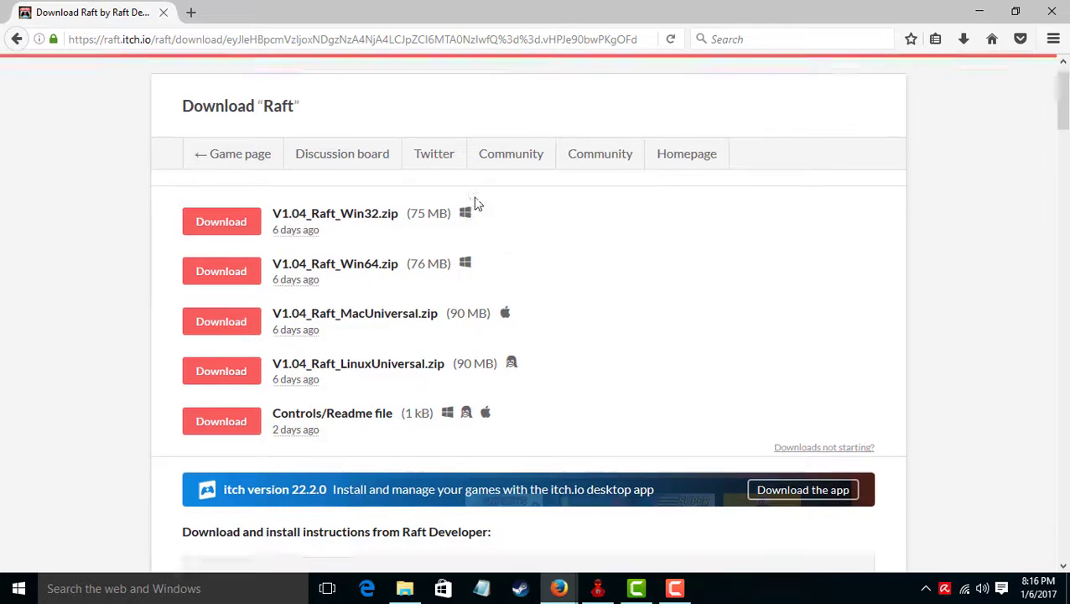
scroll(279, 134, up, 2)
scroll(280, 135, up, 2)
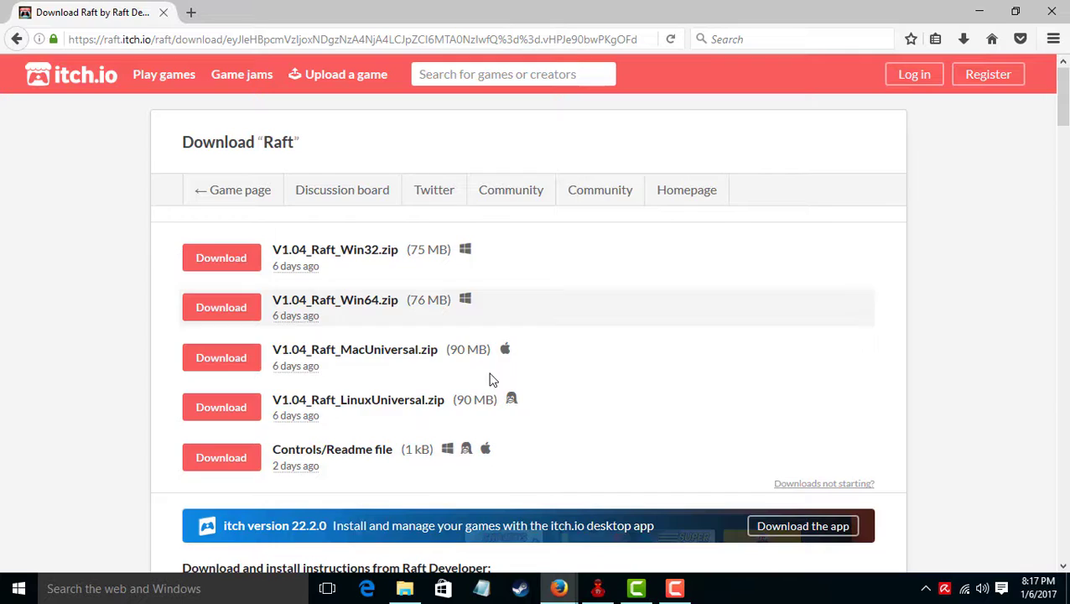
scroll(508, 401, down, 3)
scroll(485, 363, up, 1)
scroll(479, 369, down, 9)
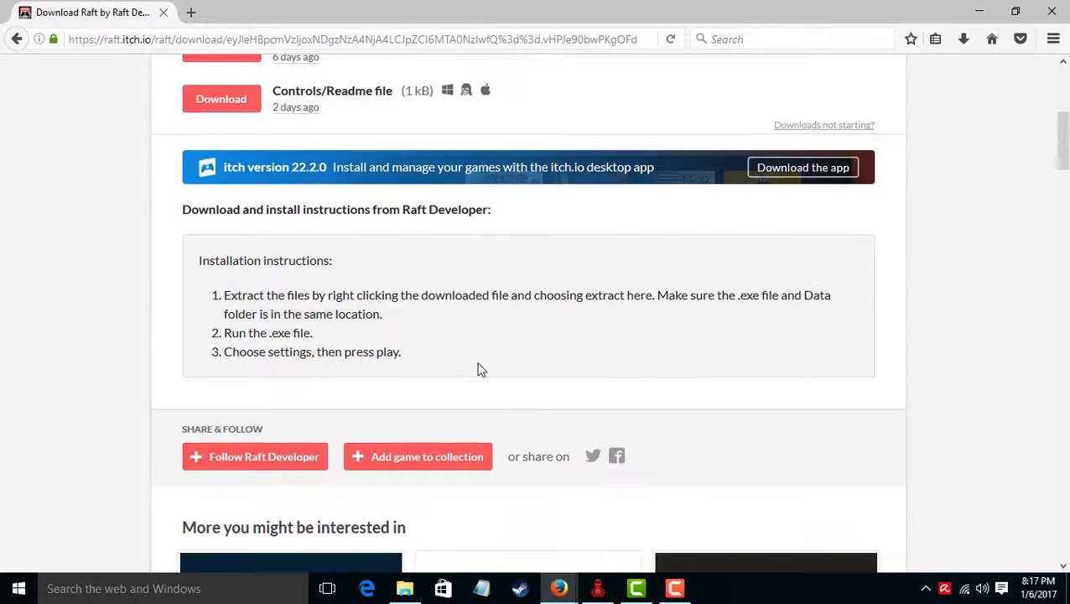
scroll(454, 395, up, 10)
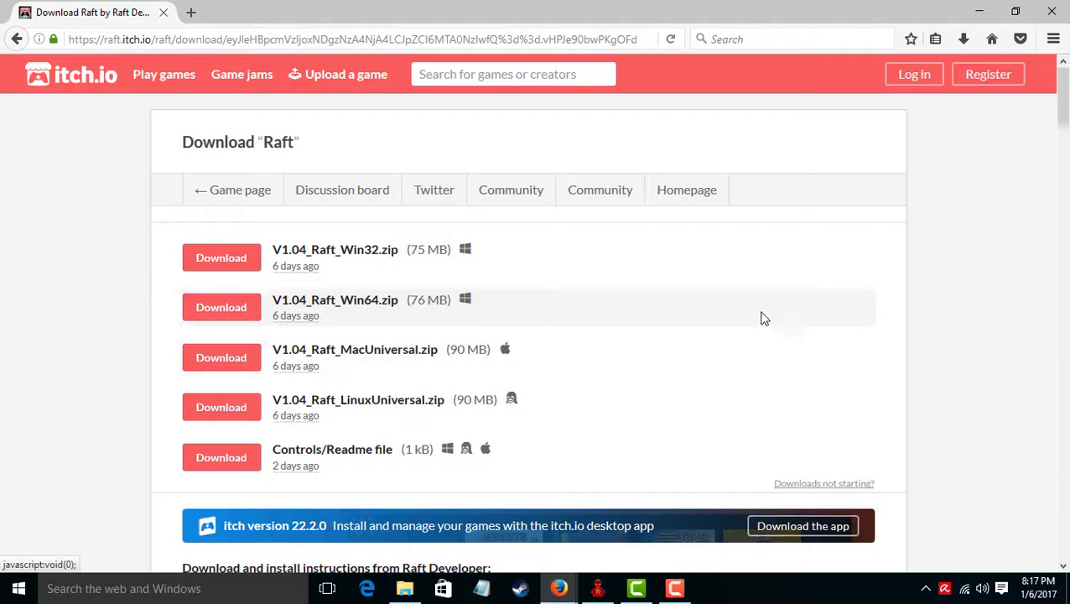
Download V1.04_Raft_Win64.zip, keeping 'Open with WinRAR archiver' selected in the prompt.
click(627, 191)
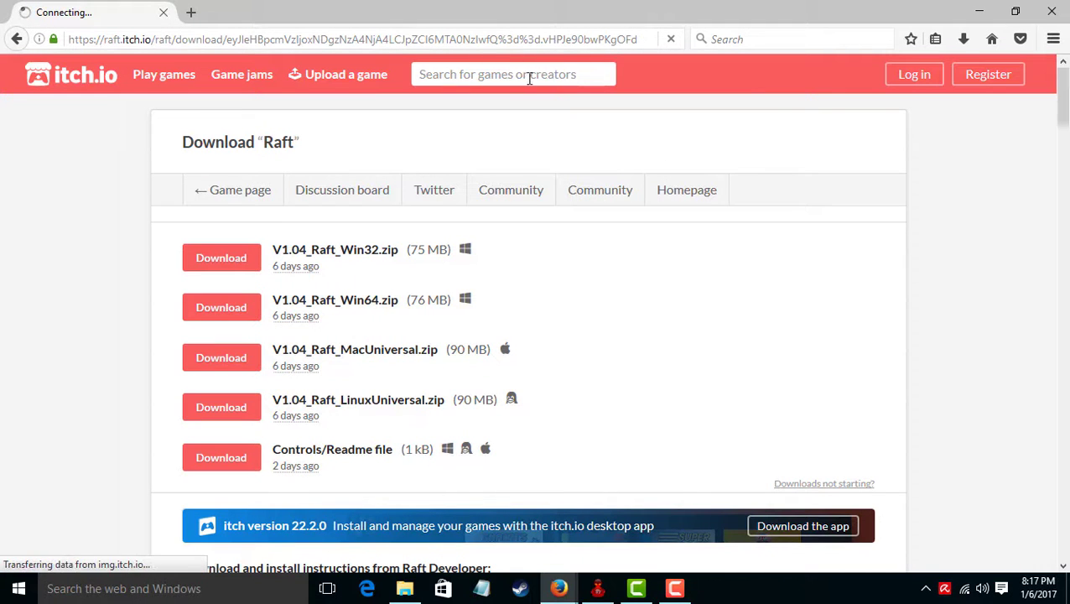
double_click(685, 5)
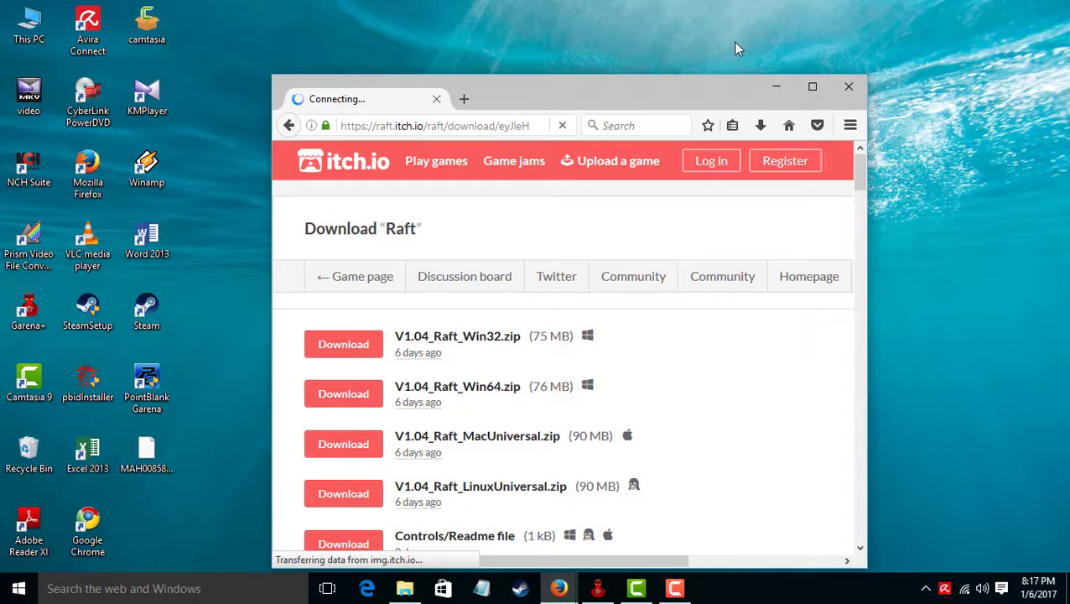
click(813, 88)
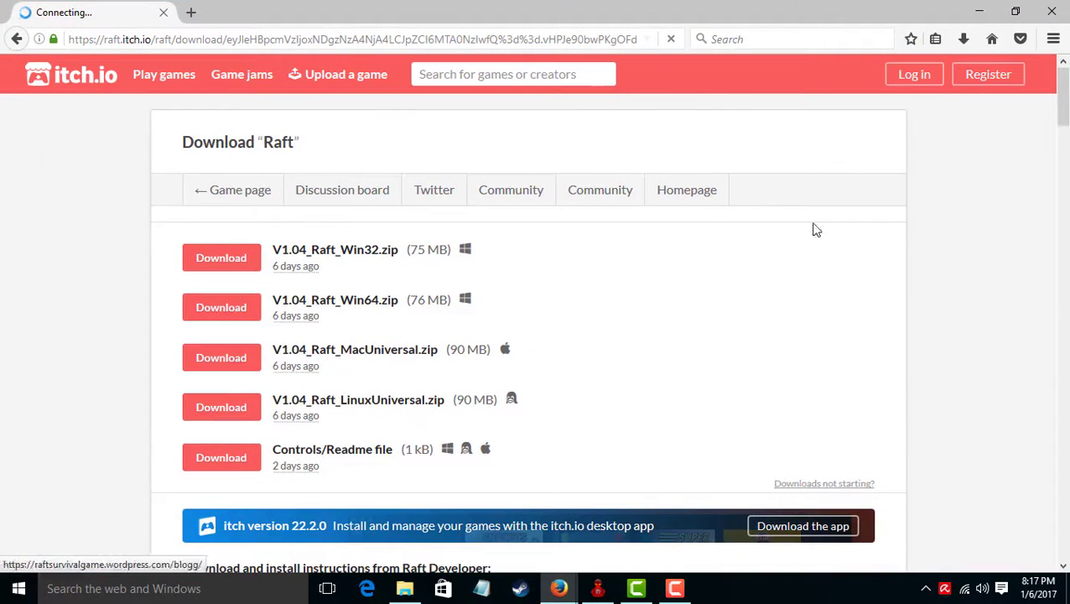
double_click(730, 7)
right_click(1011, 102)
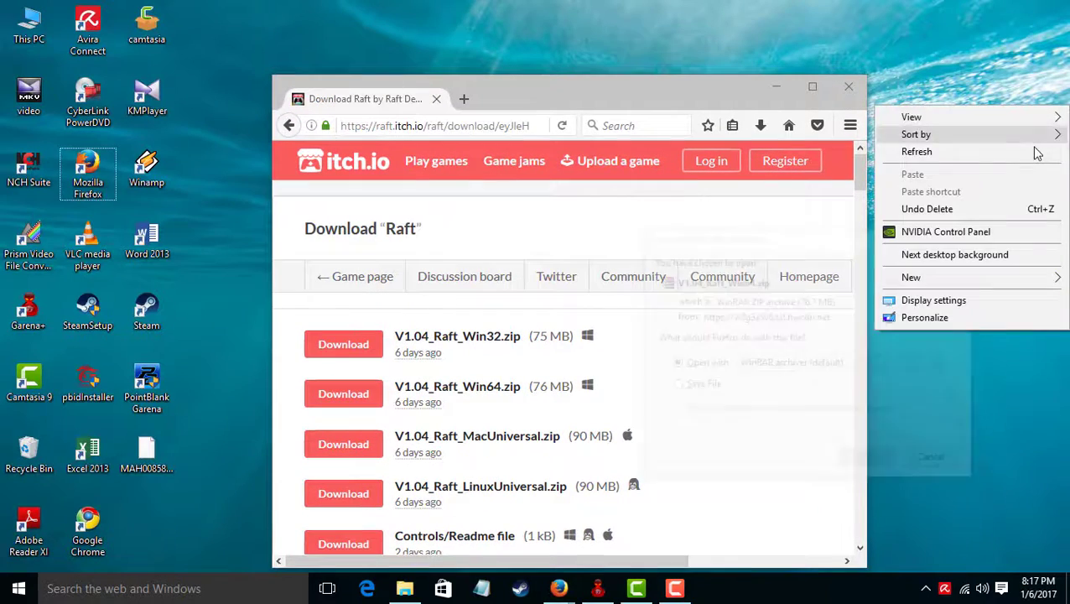
click(1034, 152)
click(813, 86)
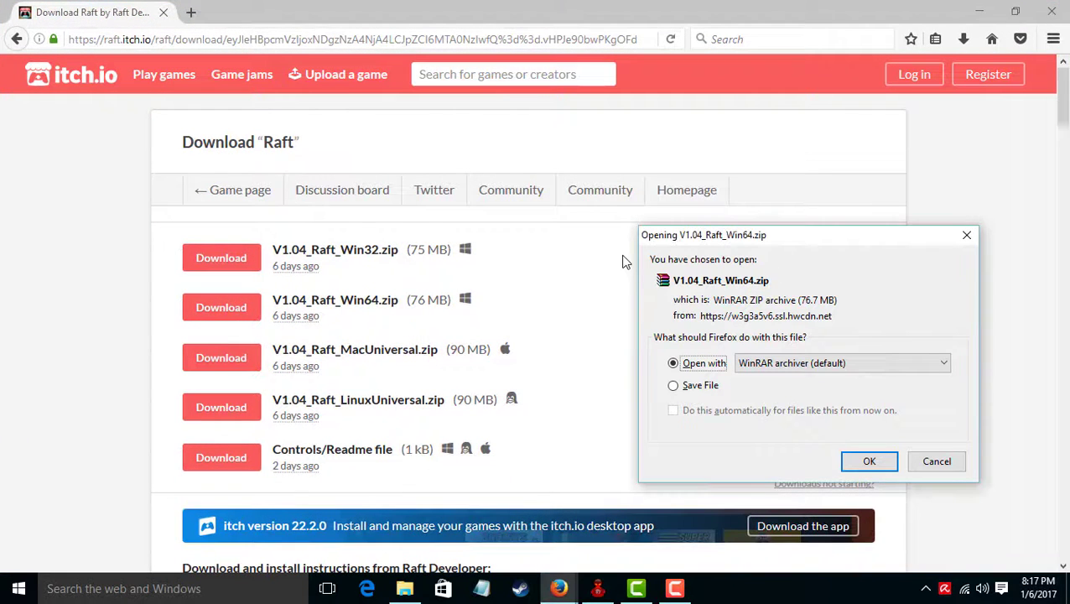
click(703, 365)
Confirm opening the zip with WinRAR, then cancel V1.04_Raft_Win64.zip in the Downloads panel.
click(856, 459)
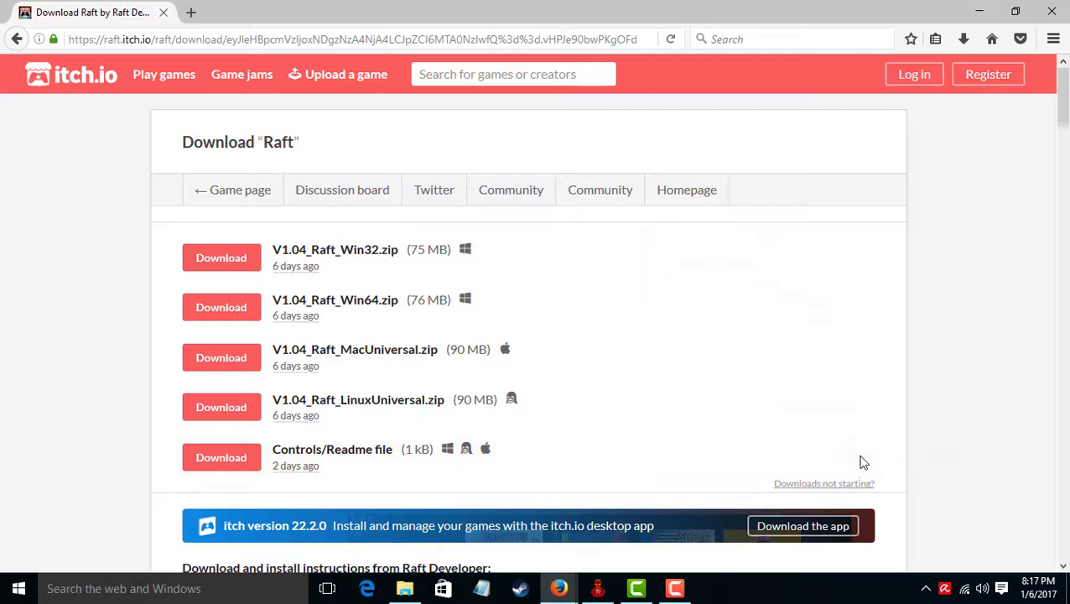
click(964, 39)
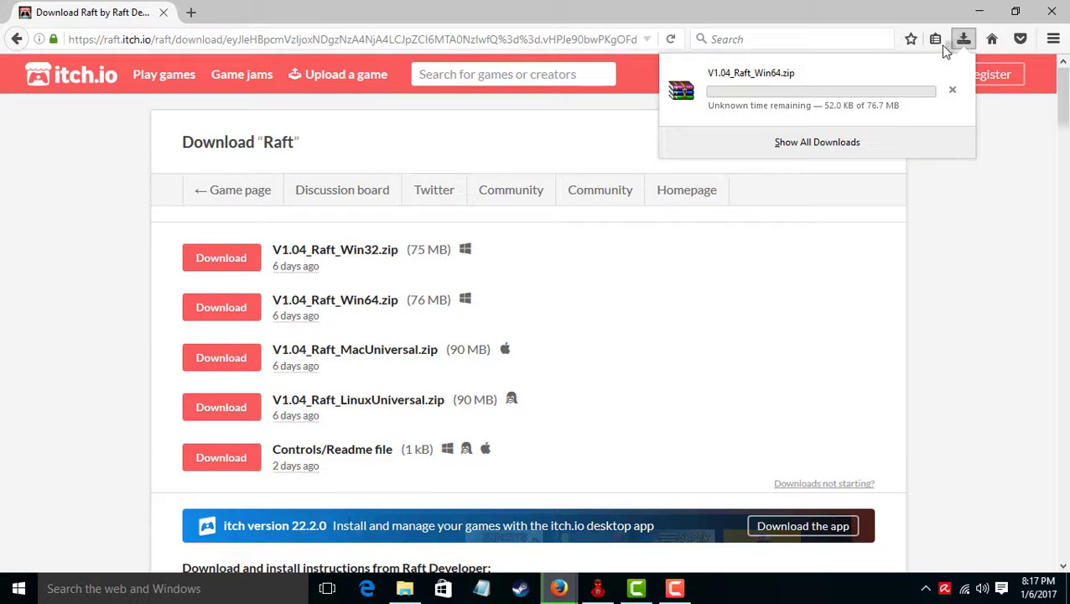
click(952, 89)
click(1002, 72)
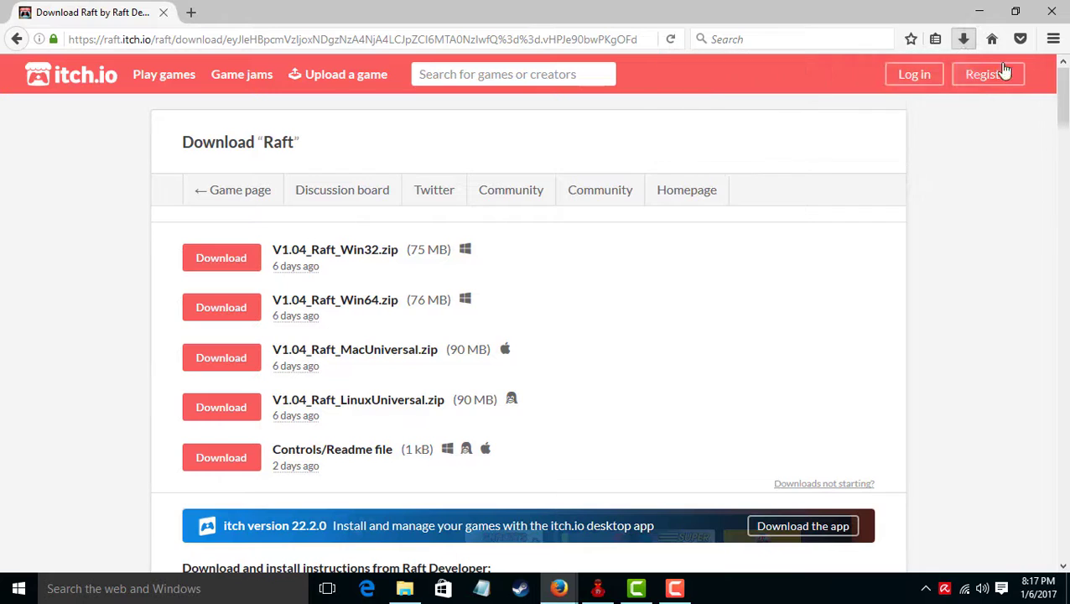
Minimize Firefox and open the V1.04_Raft_Win64 folder in File Explorer's Downloads.
click(979, 12)
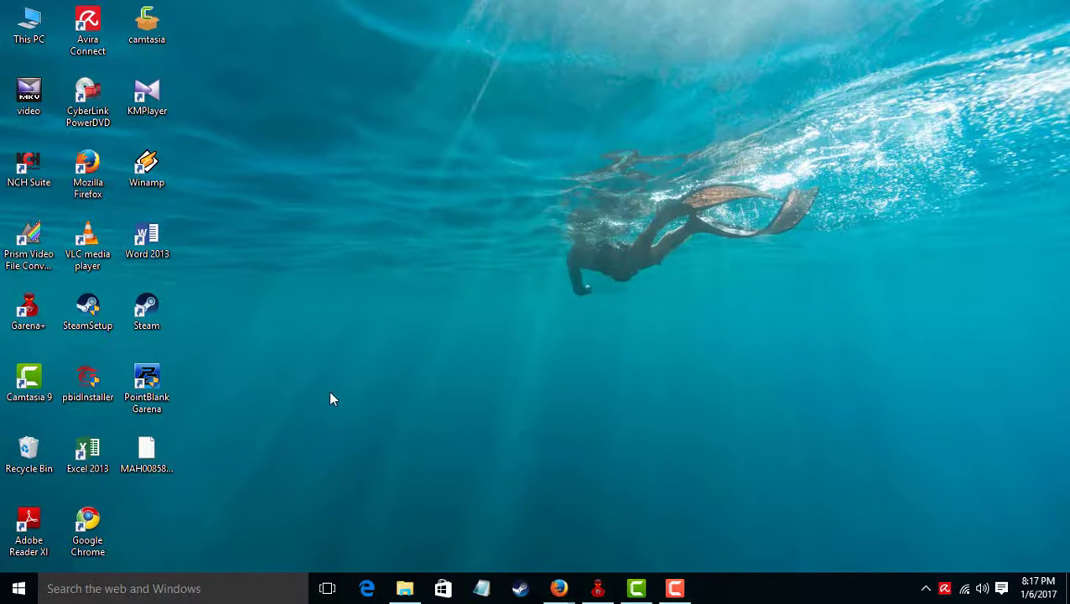
click(409, 585)
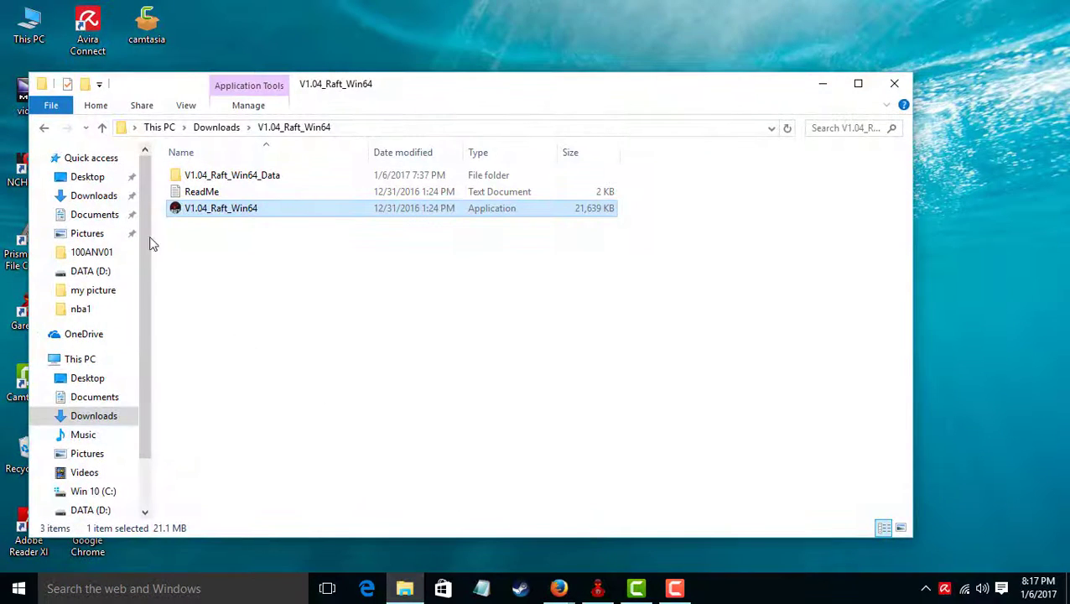
click(94, 416)
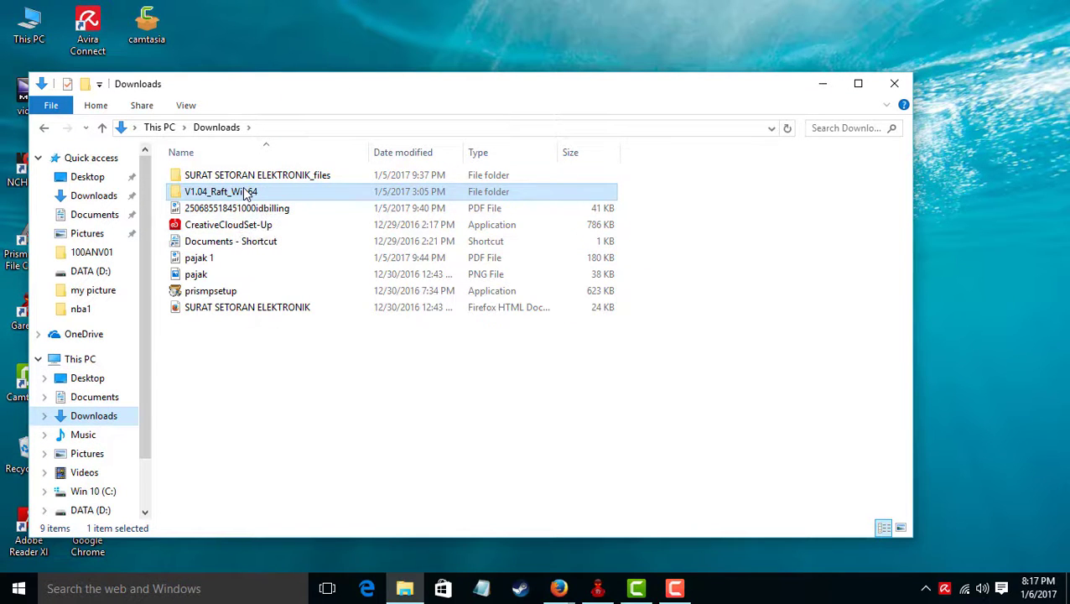
double_click(243, 192)
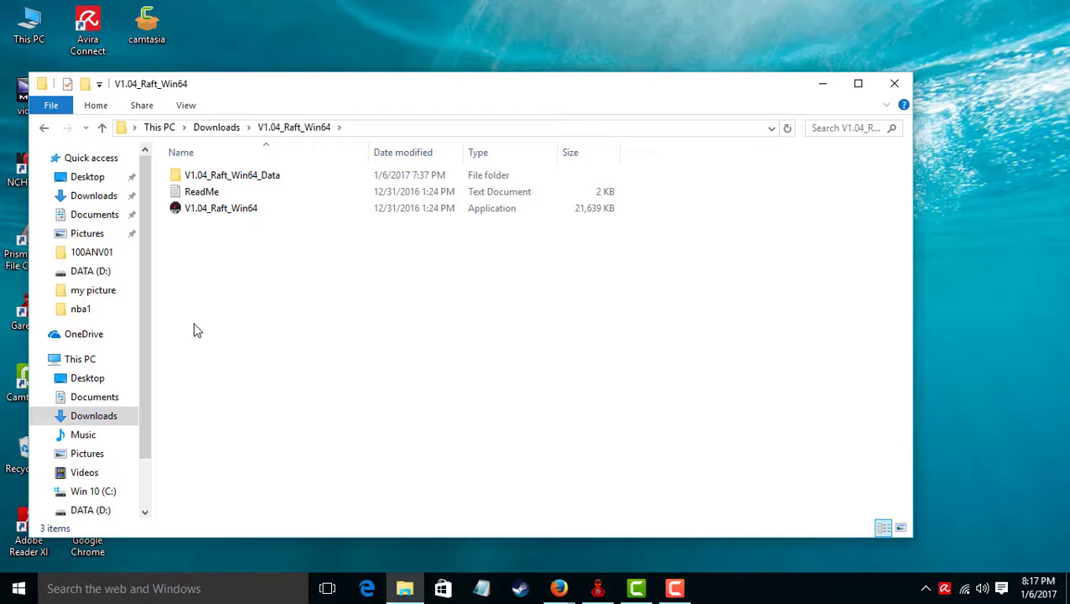
Browse the Documents, Desktop and Music folders, ending back in Downloads.
click(90, 398)
click(90, 387)
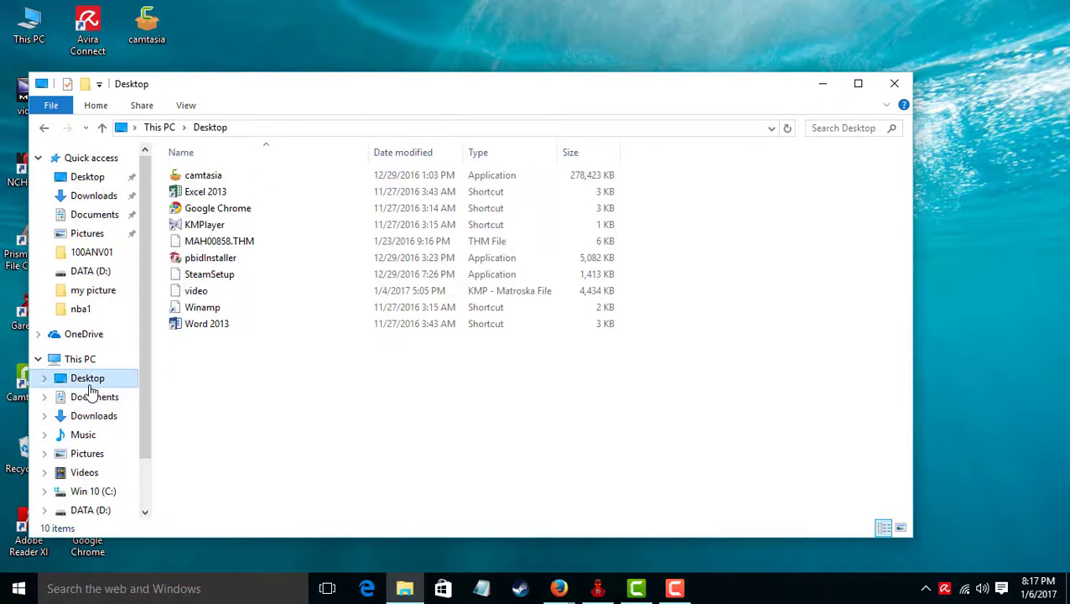
click(90, 398)
click(84, 417)
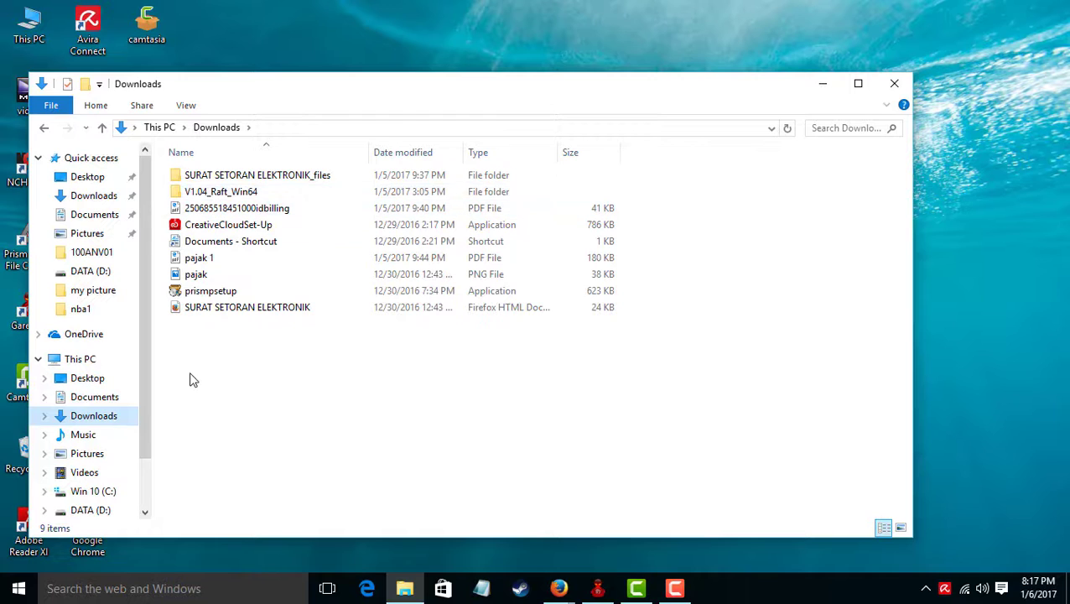
click(113, 435)
click(117, 418)
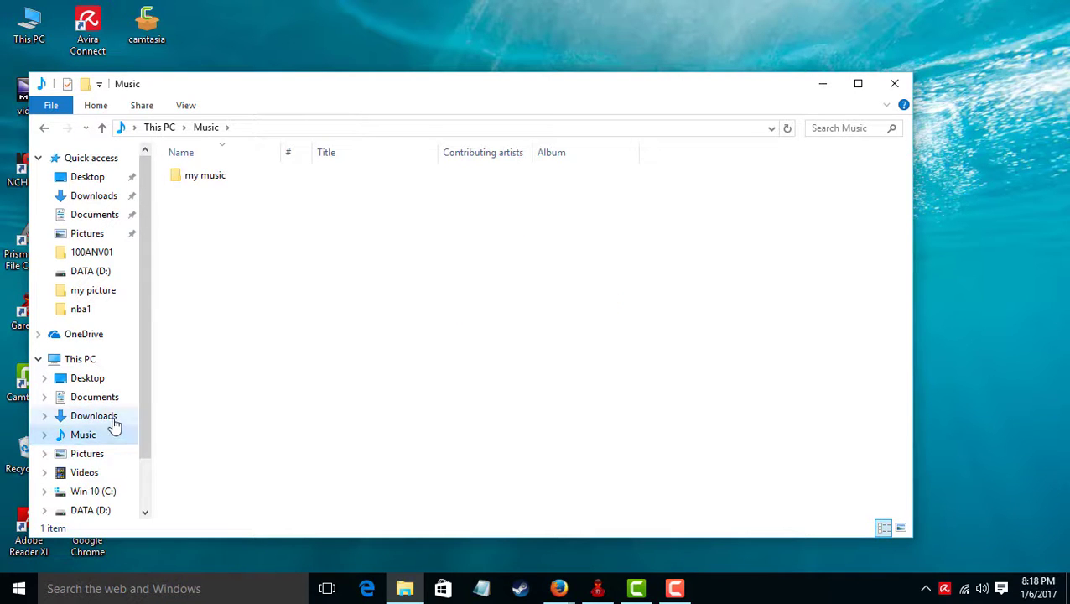
Reopen V1.04_Raft_Win64, peek into its Data subfolder, then go back.
click(220, 208)
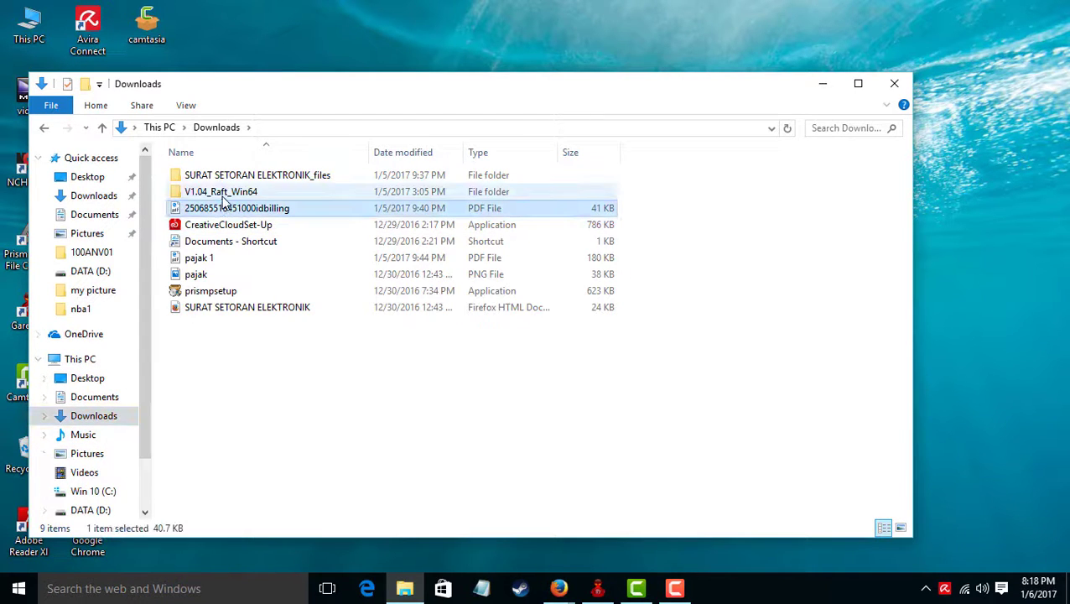
click(223, 196)
double_click(223, 194)
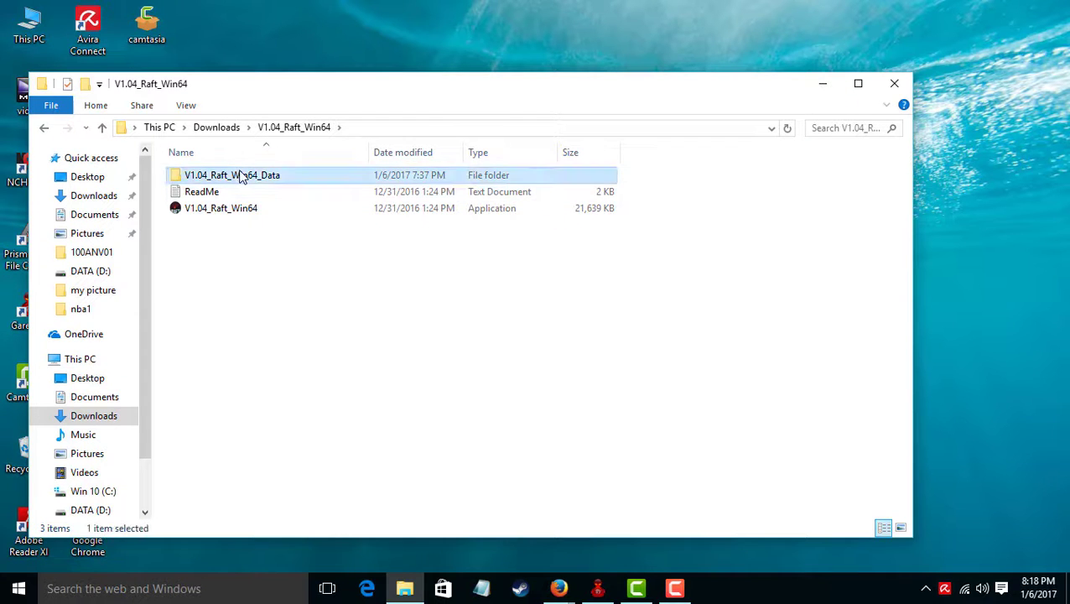
double_click(241, 175)
click(43, 127)
Add V1.04_Raft_Win64_Data to 'V1.04_Raft_Win64_Data.rar' and select the new archive.
right_click(262, 175)
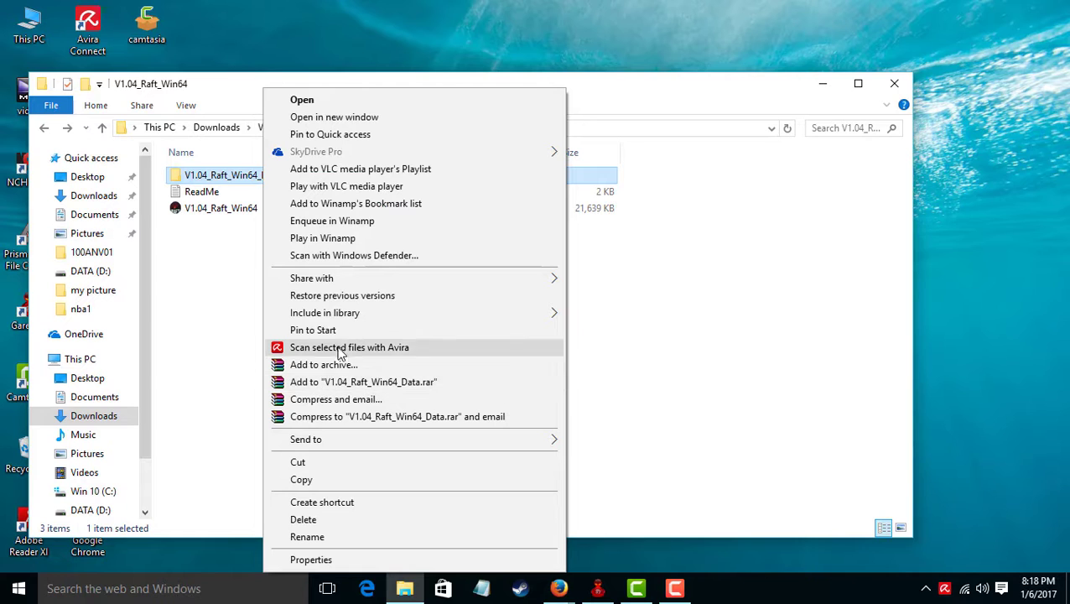
click(365, 382)
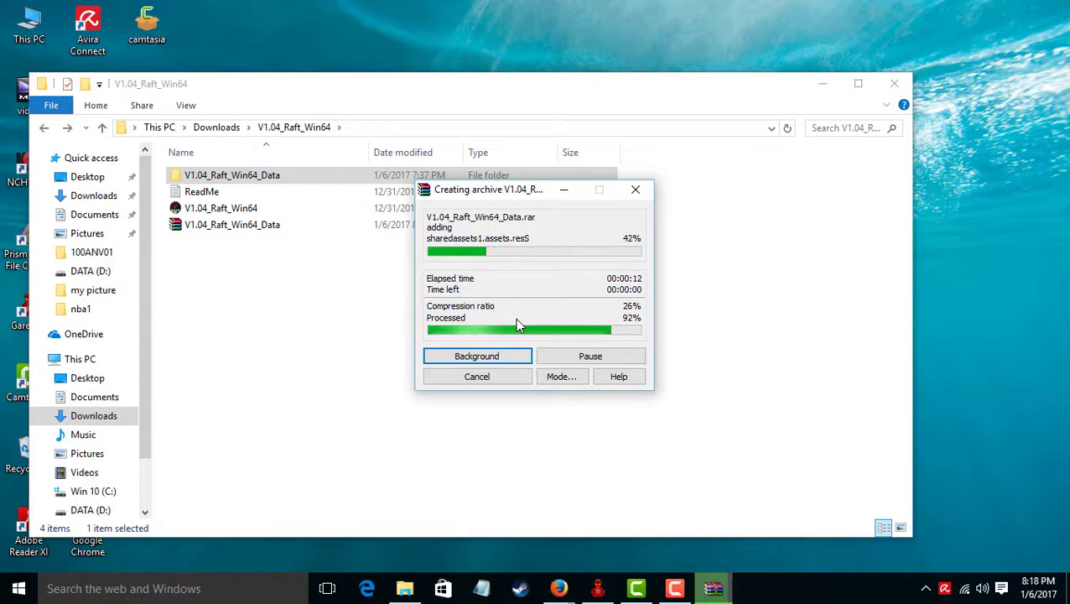
click(280, 232)
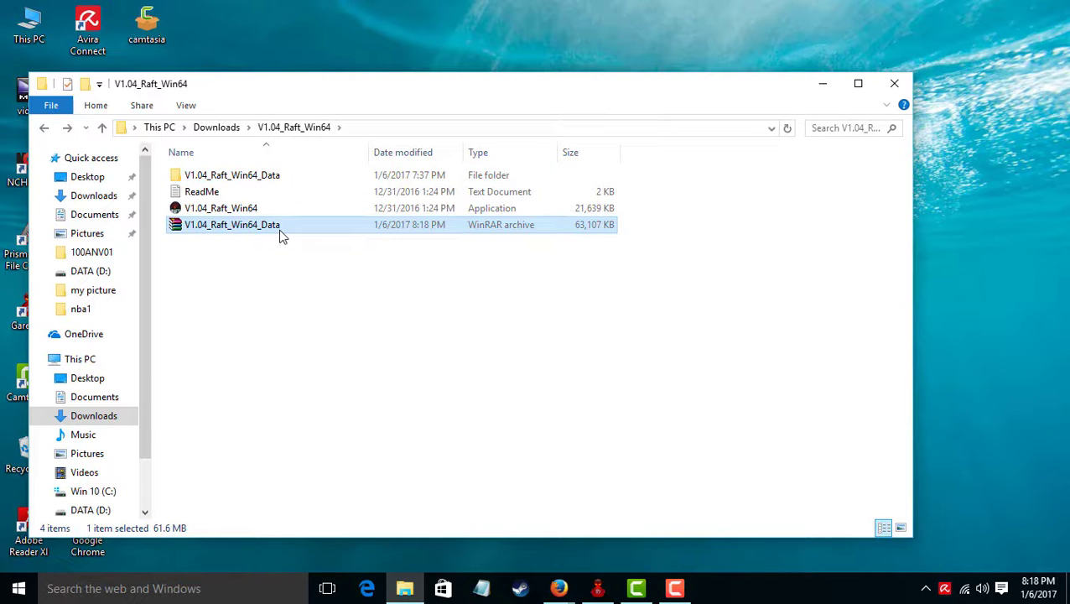
View the archive in WinRAR, cancel the Extract To dialog, and close WinRAR.
double_click(280, 236)
click(310, 240)
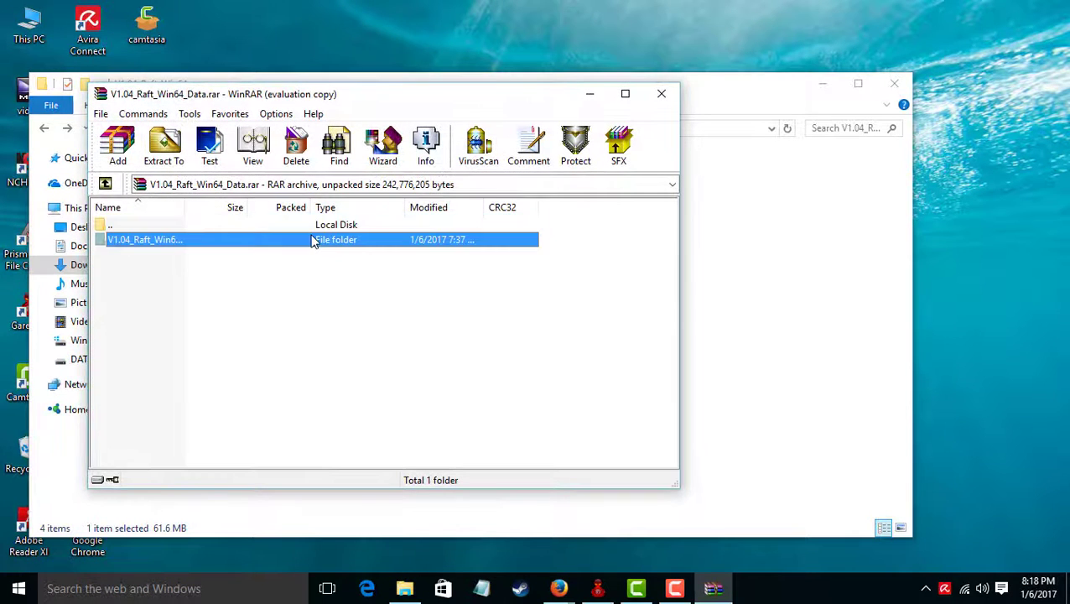
click(176, 163)
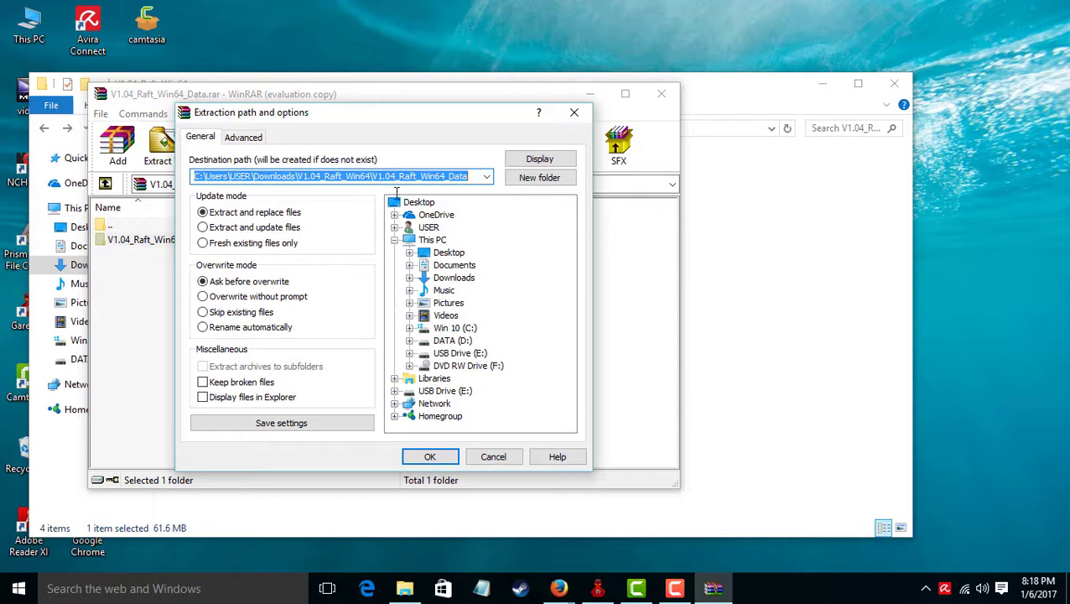
click(574, 111)
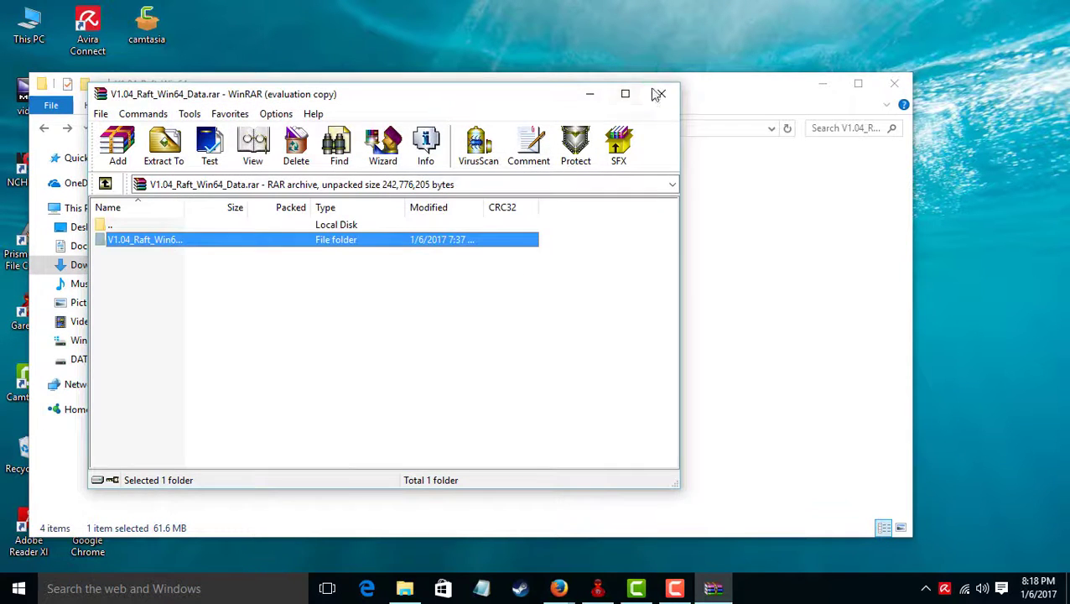
click(661, 93)
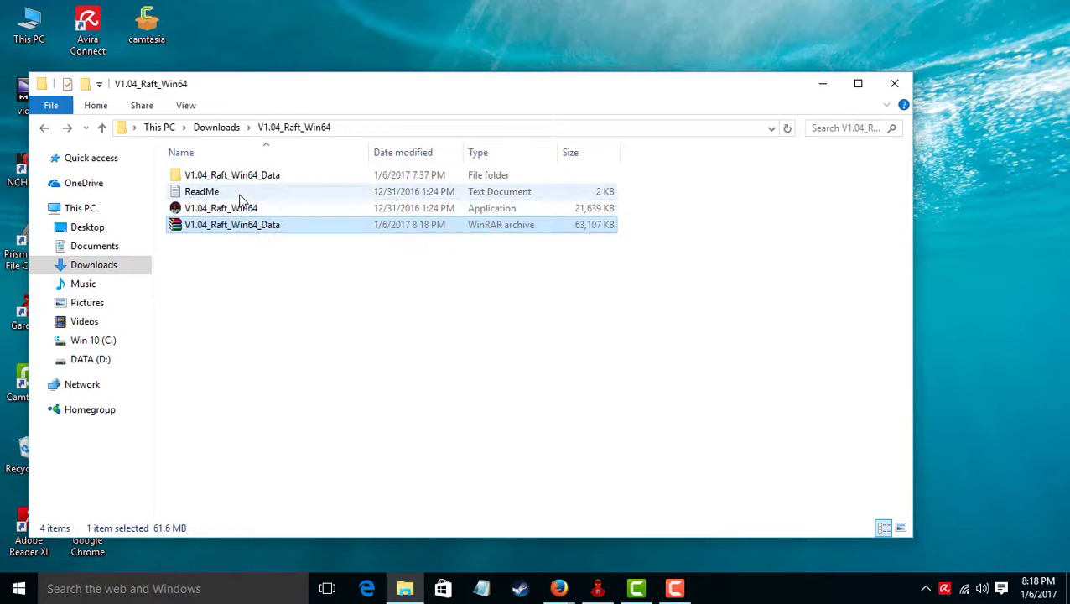
Delete V1.04_Raft_Win64_Data.rar and select the V1.04_Raft_Win64 application.
right_click(258, 230)
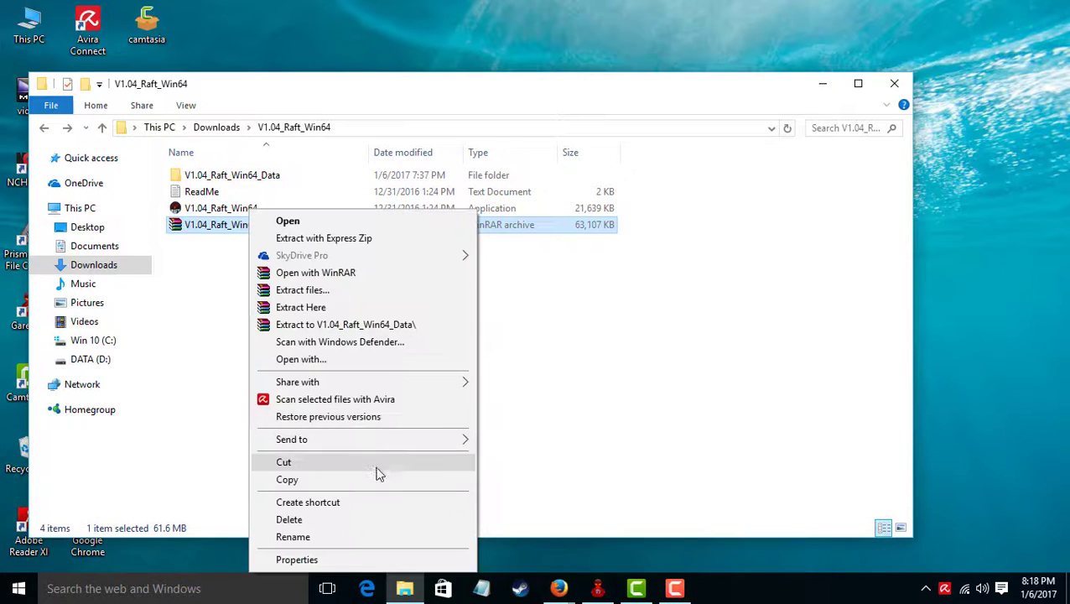
click(365, 519)
click(257, 212)
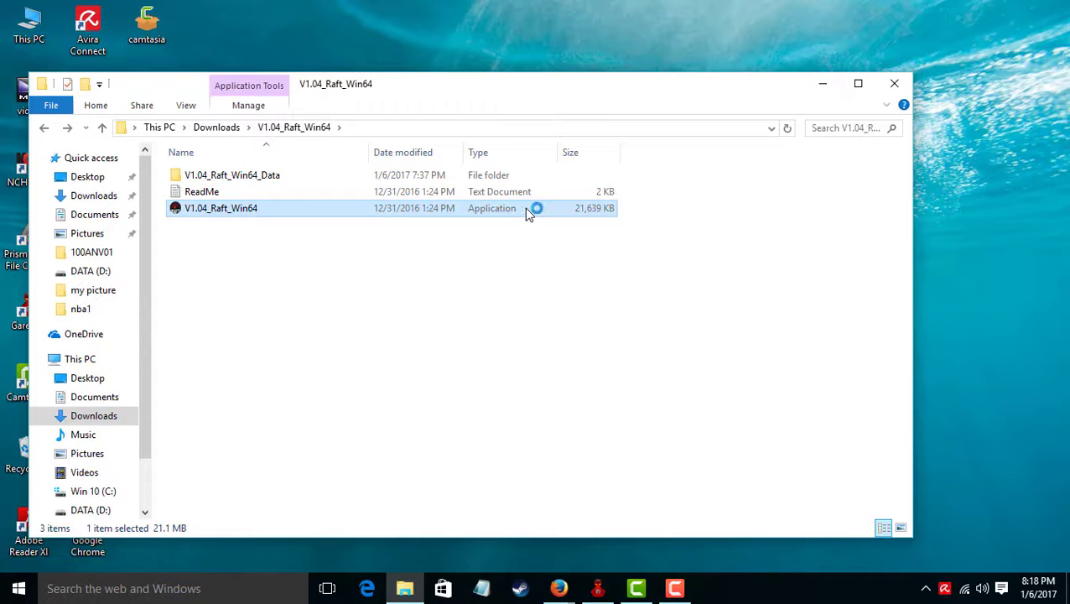
Keep the 1360 x 768 resolution, choose Fast graphics quality, and launch Raft.
click(540, 356)
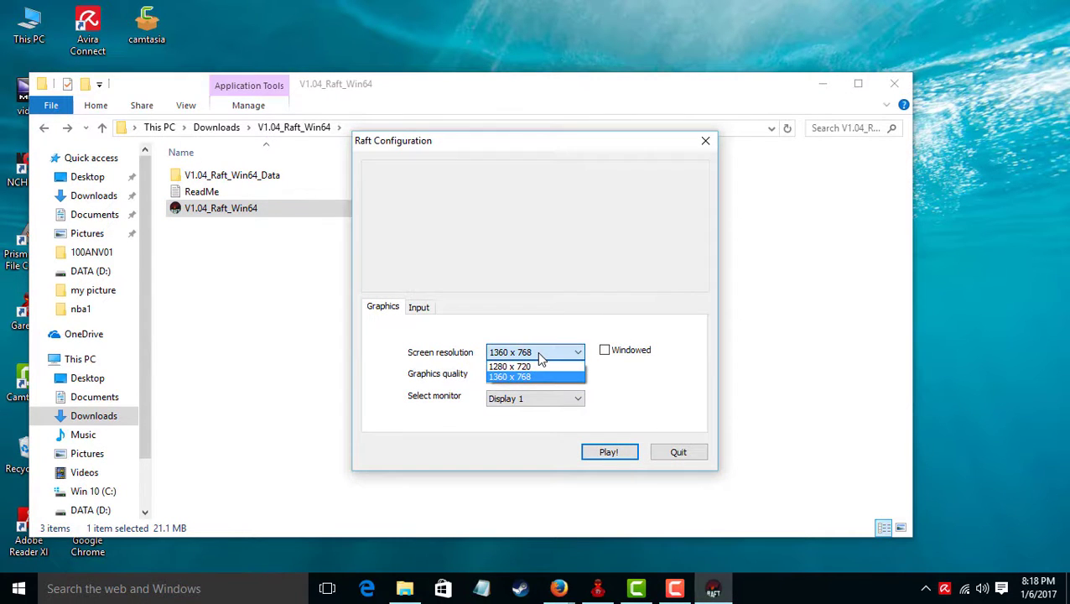
click(539, 356)
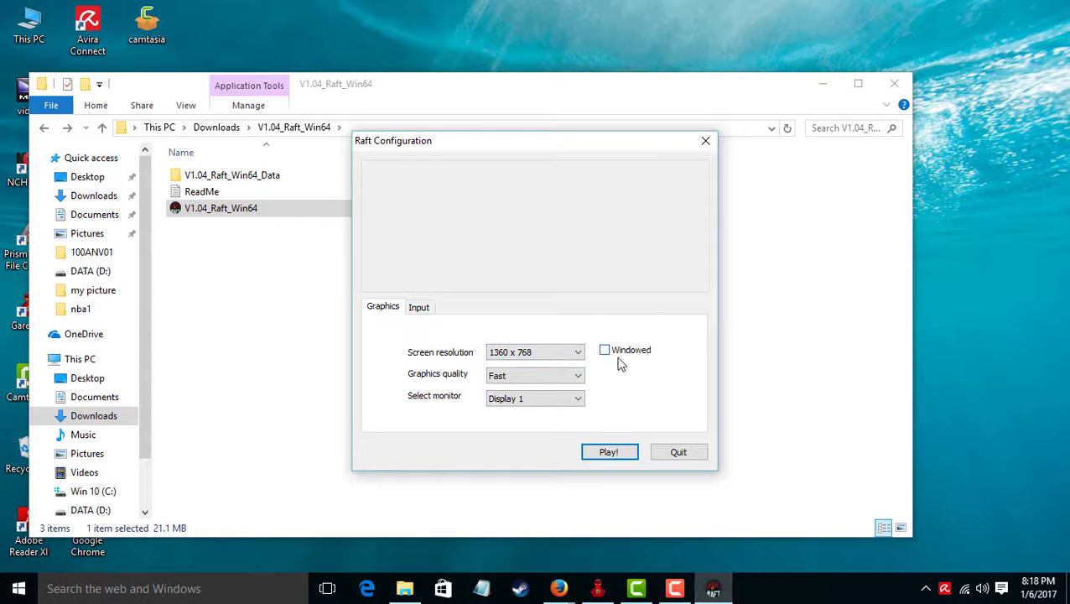
click(547, 376)
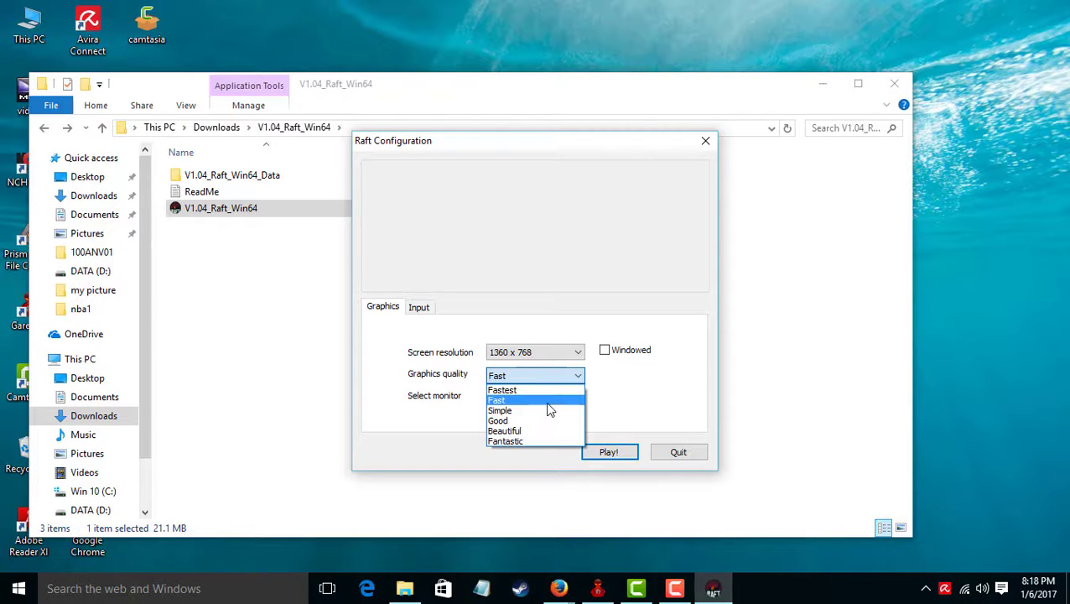
click(544, 410)
click(564, 377)
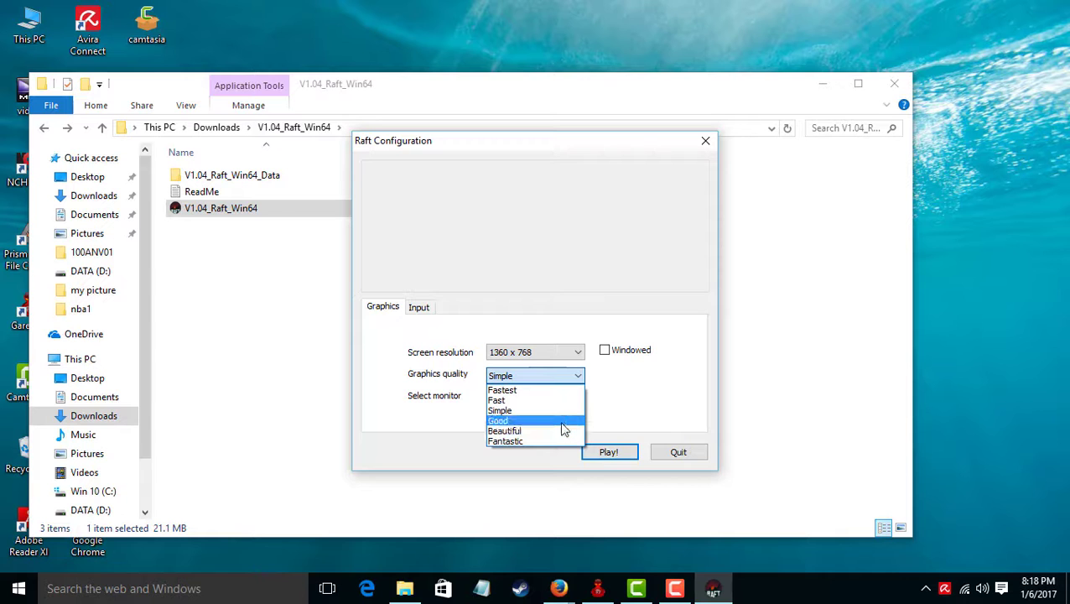
click(560, 401)
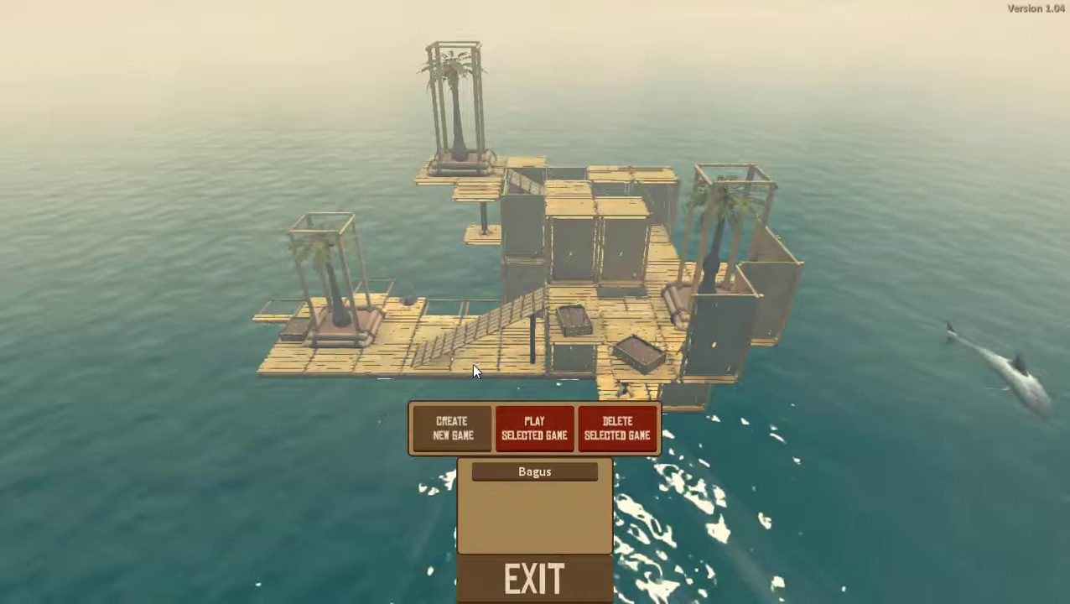
Load the existing save, walk toward the cooking stations and equip the spear from slot 4.
click(544, 471)
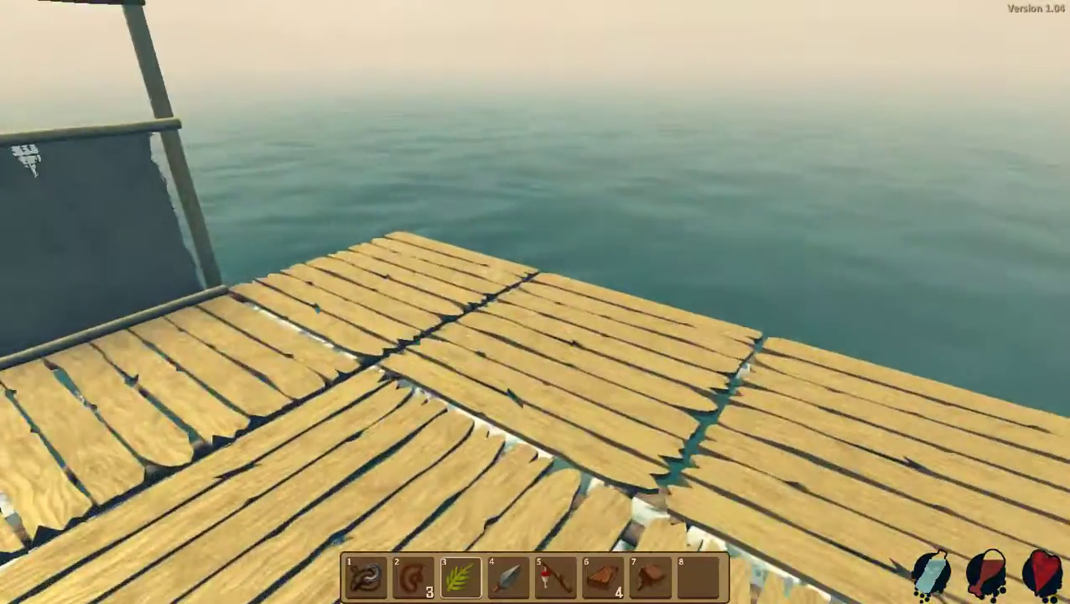
key(w)
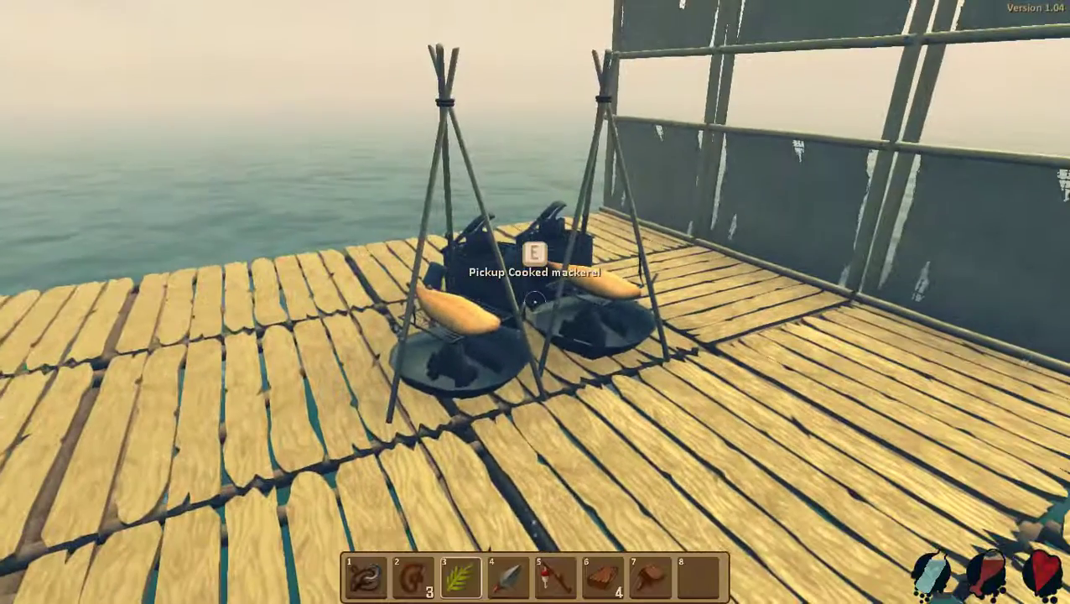
key(4)
Save back to the main menu and exit Raft.
key(Escape)
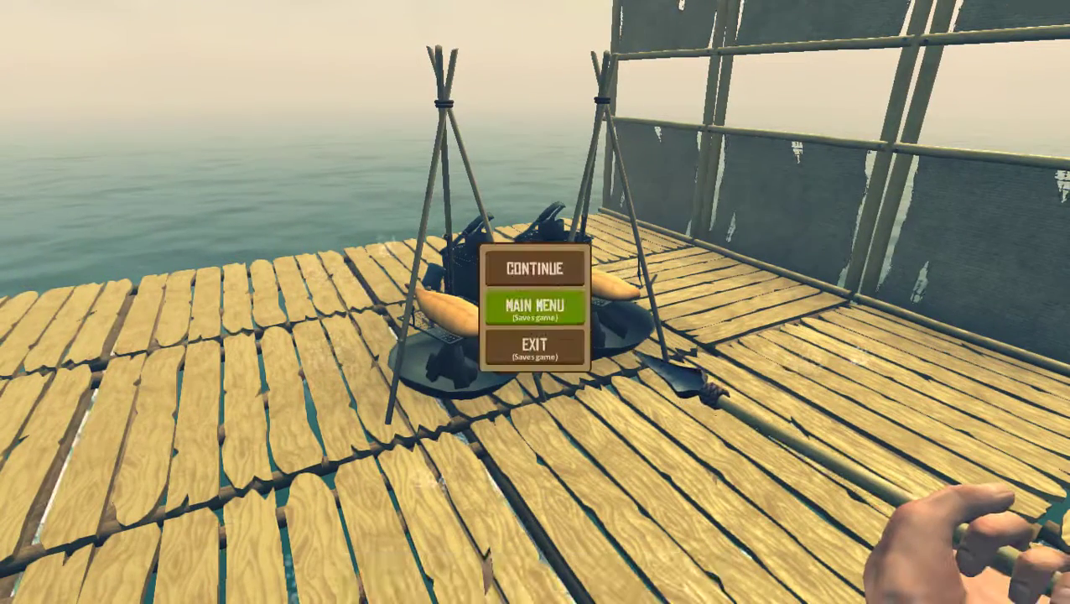
click(558, 311)
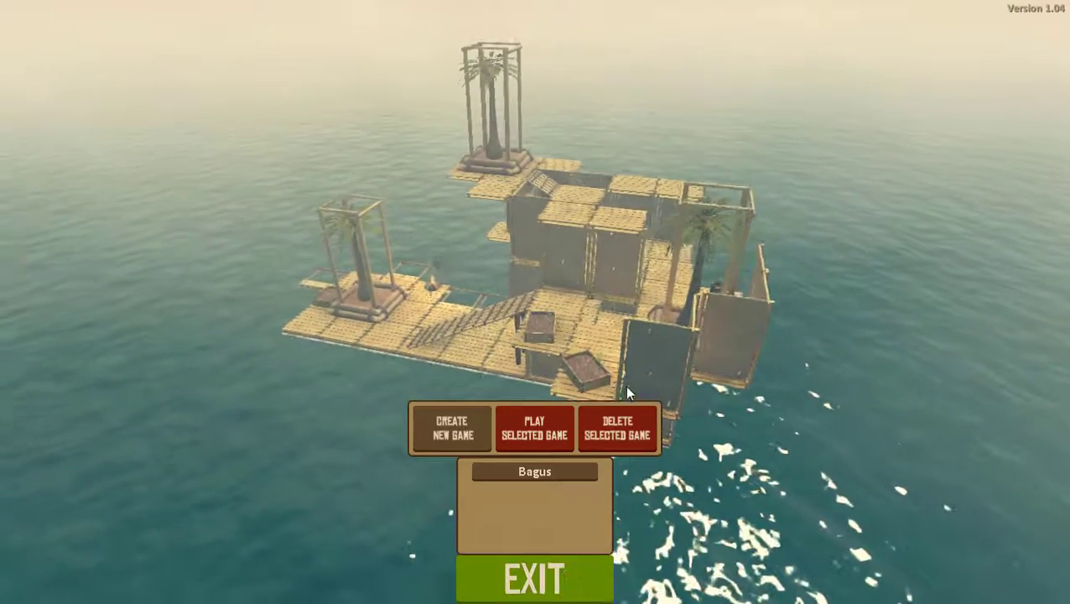
click(570, 569)
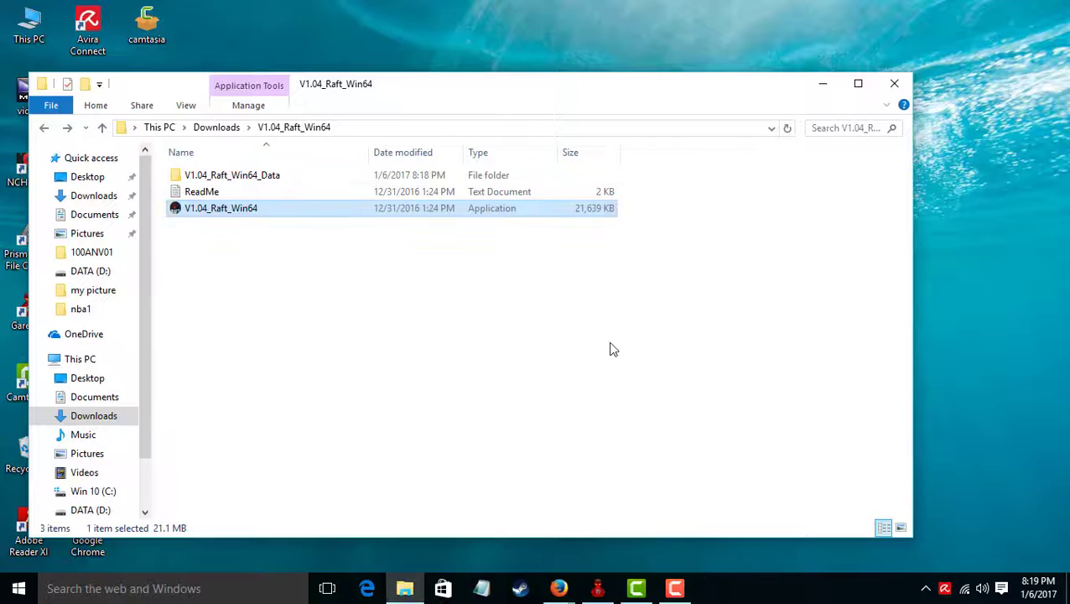
Minimise the V1.04_Raft_Win64 folder window to reveal the desktop.
click(824, 84)
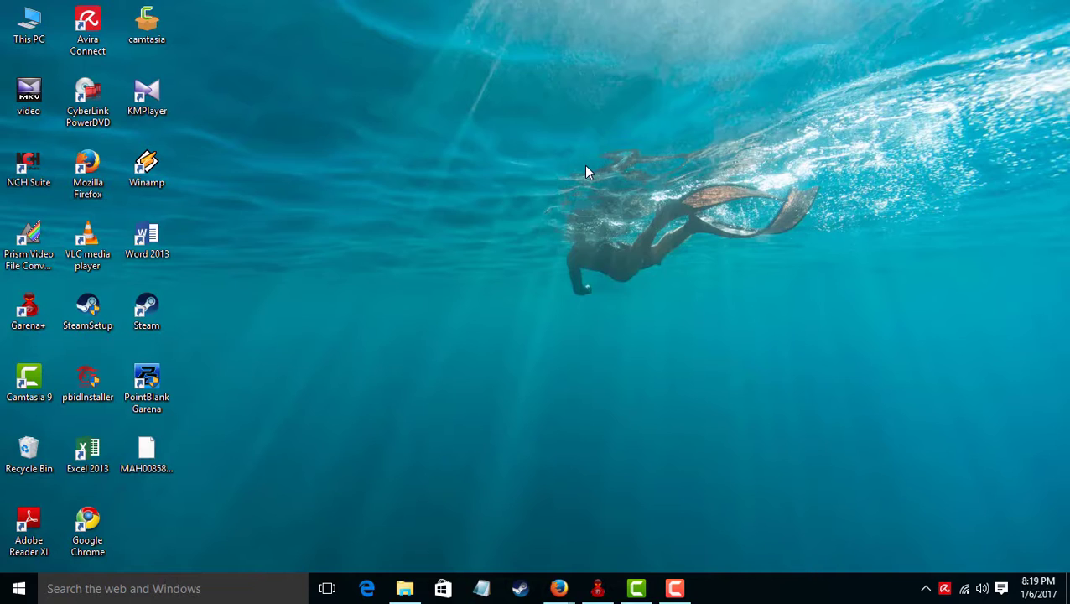